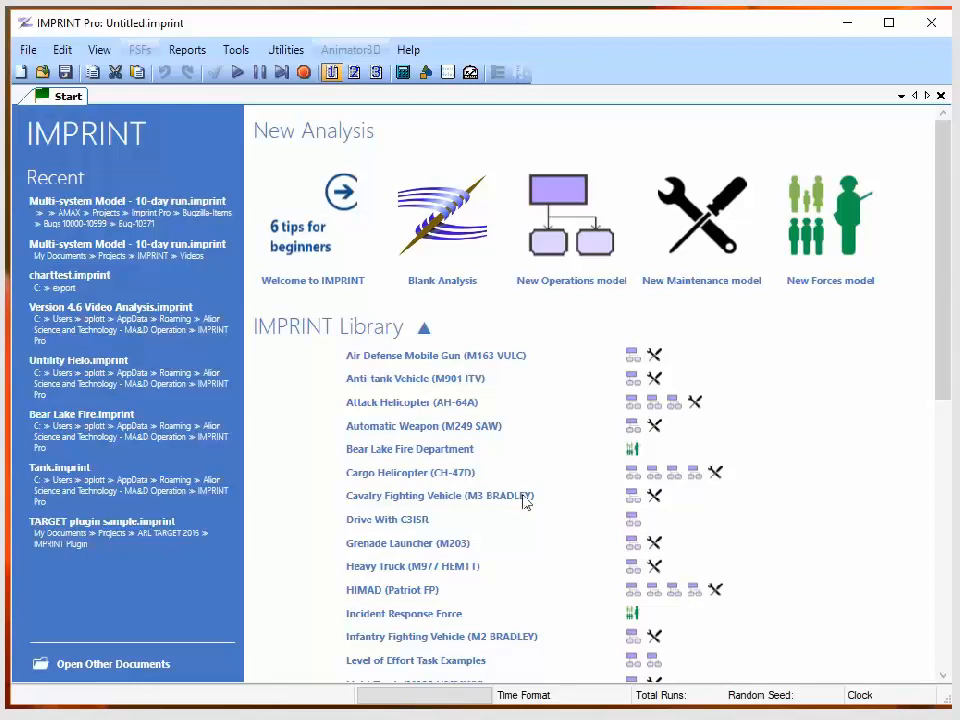
- Open the Bear Lake Fire Department analysis from the IMPRINT Library and display the agencies of its Warfighters
{"action": "left_click", "coordinate": [435, 452]}
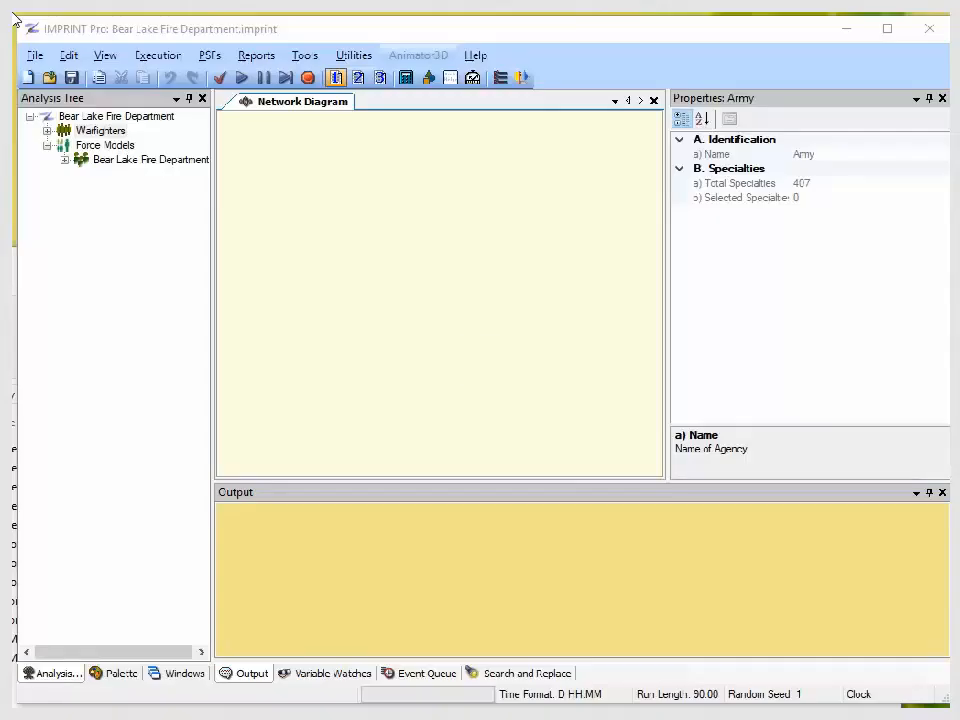
{"action": "left_click", "coordinate": [100, 131]}
{"action": "double_click", "coordinate": [104, 131]}
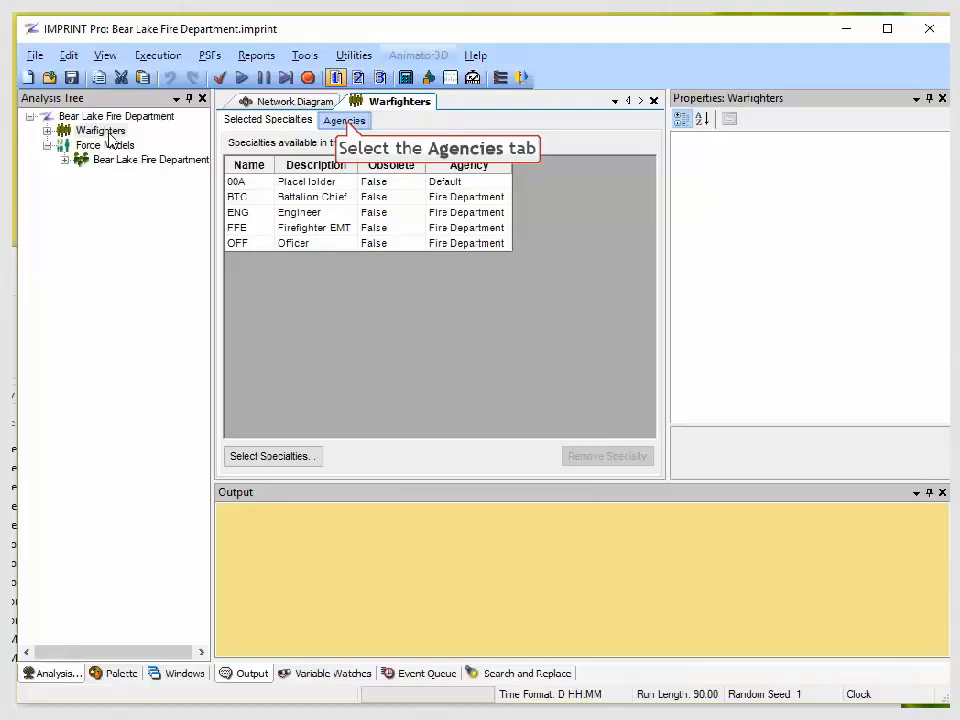
{"action": "left_click", "coordinate": [347, 122]}
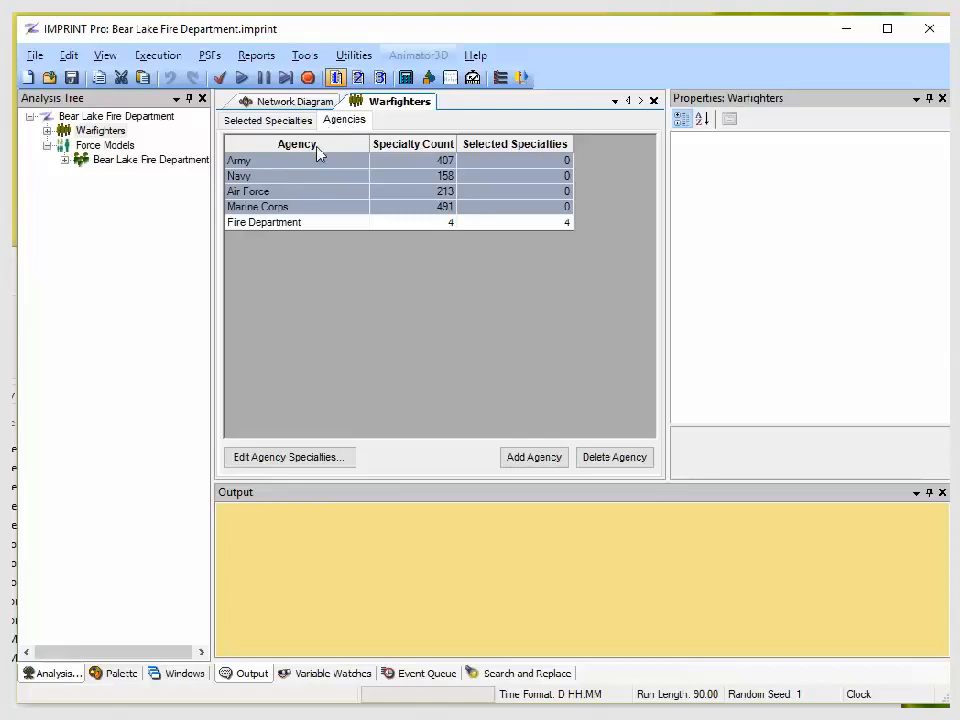
- Open the Fire Department agency's specialties, look over the list and its editing options, and close it
{"action": "left_click", "coordinate": [309, 224]}
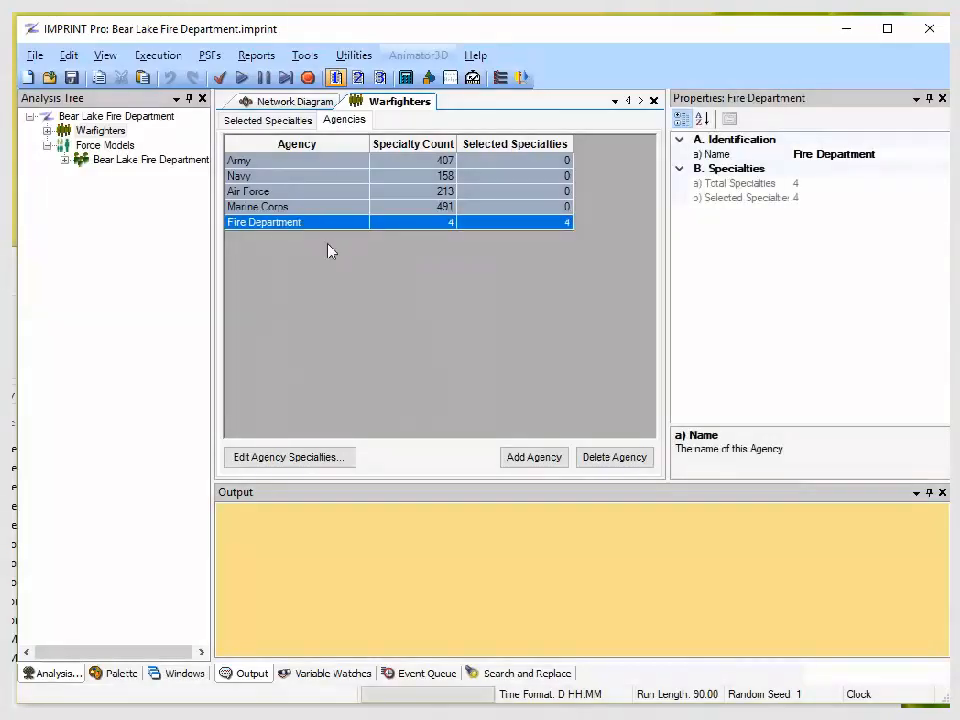
{"action": "left_click", "coordinate": [304, 461]}
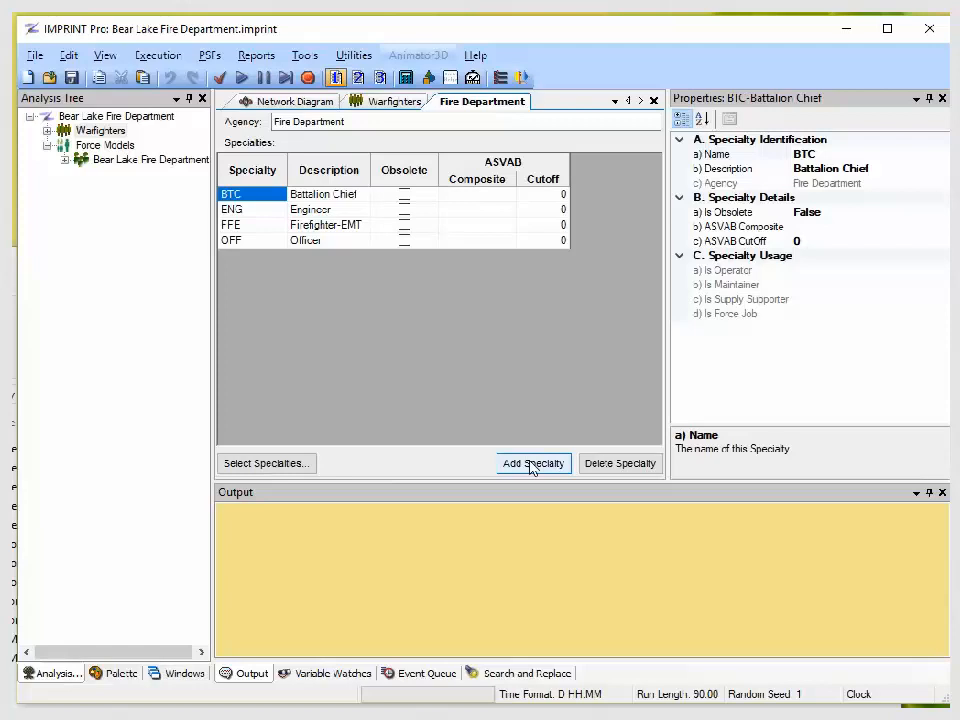
{"action": "left_click", "coordinate": [628, 461]}
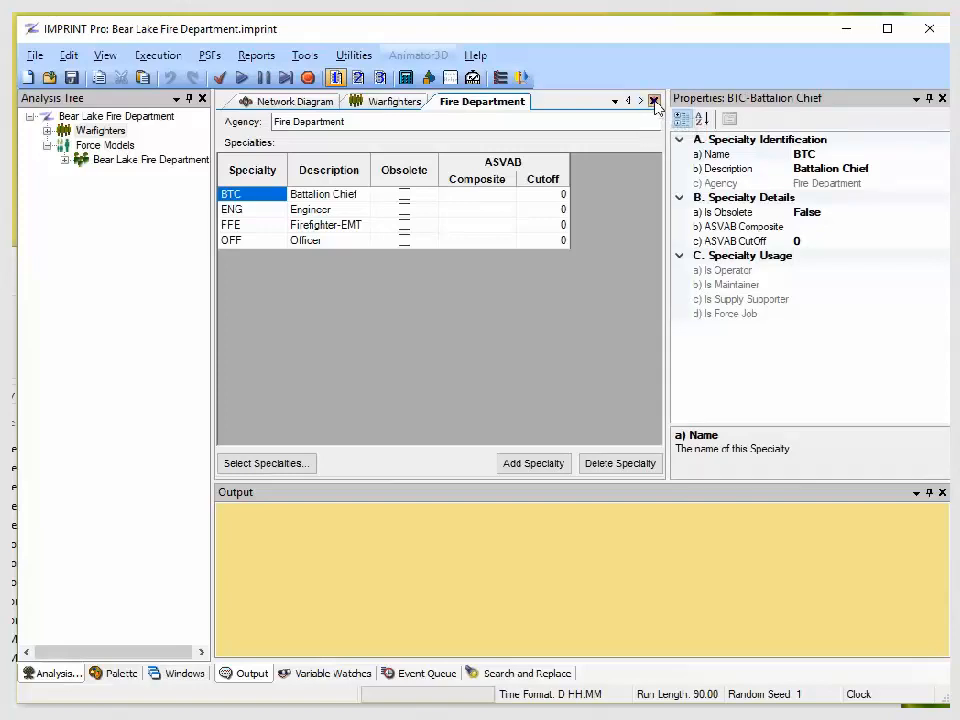
{"action": "left_click", "coordinate": [654, 101]}
- Open the specialty selection for the analysis and browse the Navy and Air Force specialties
{"action": "left_click", "coordinate": [254, 120]}
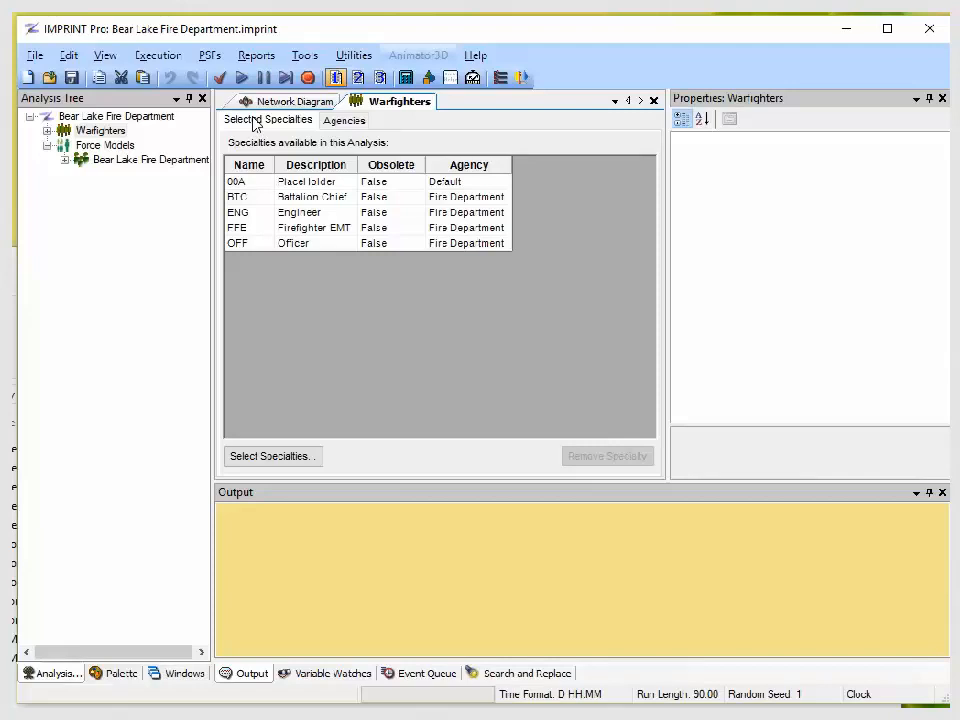
{"action": "left_click", "coordinate": [283, 460]}
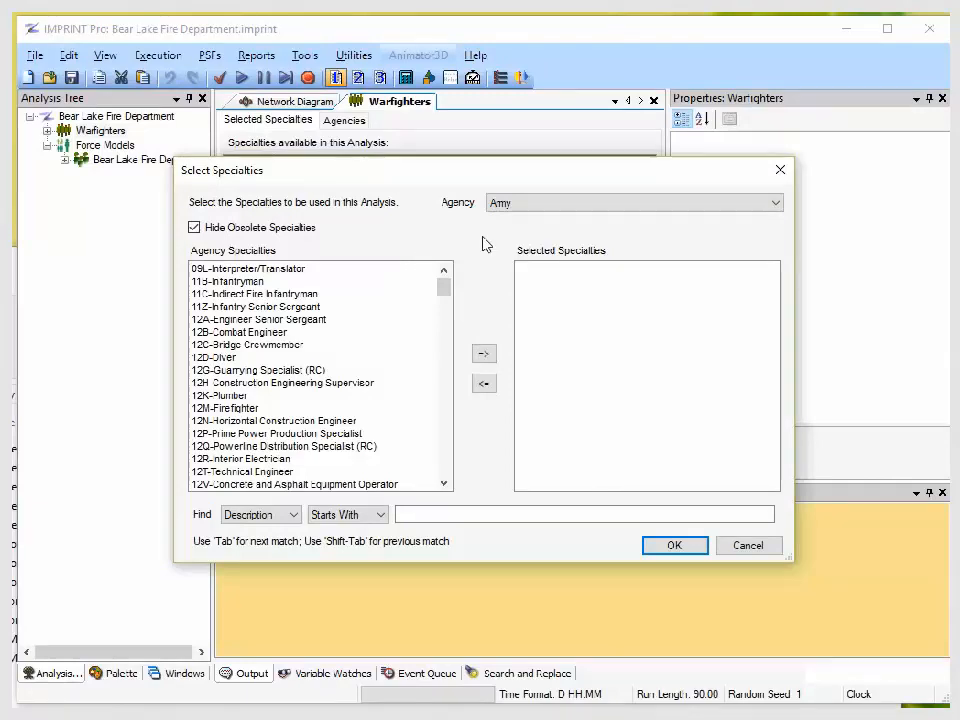
{"action": "left_click", "coordinate": [548, 209]}
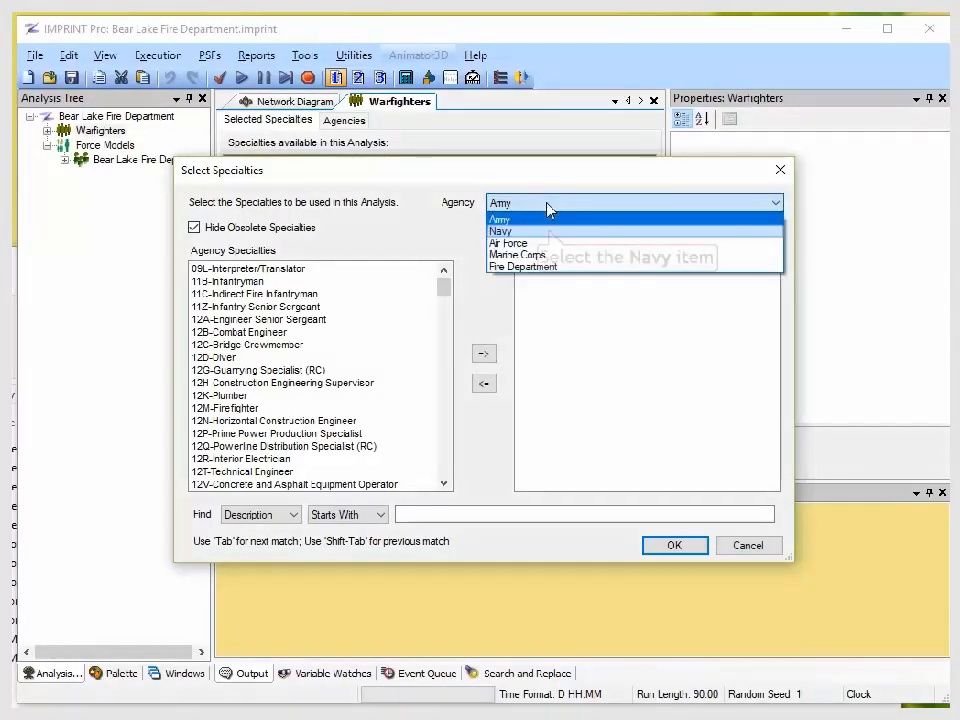
{"action": "left_click", "coordinate": [551, 232]}
{"action": "left_click", "coordinate": [551, 207]}
{"action": "left_click", "coordinate": [548, 240]}
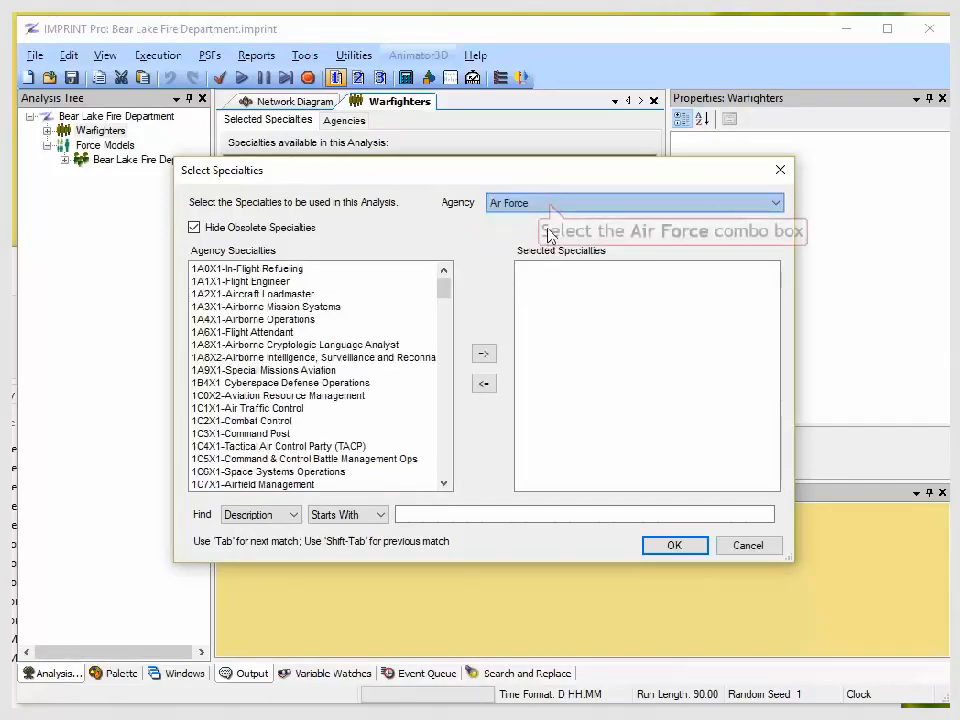
- Add the Marine Corps specialty 0161-Postal Clerk to the selected specialties
{"action": "left_click", "coordinate": [549, 207]}
{"action": "left_click", "coordinate": [551, 254]}
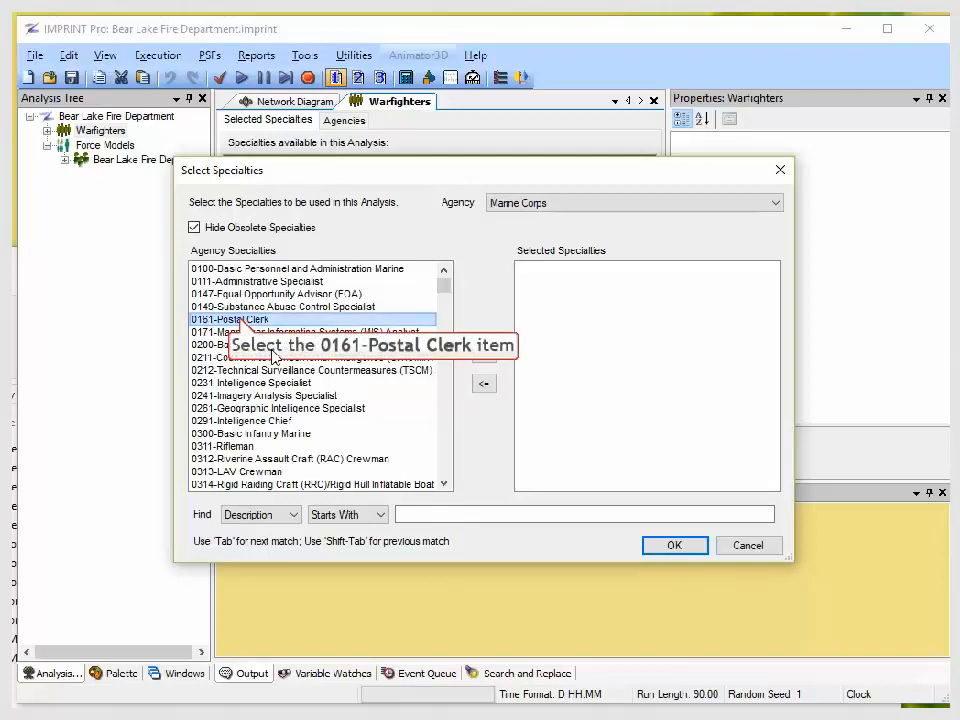
{"action": "left_click", "coordinate": [241, 321]}
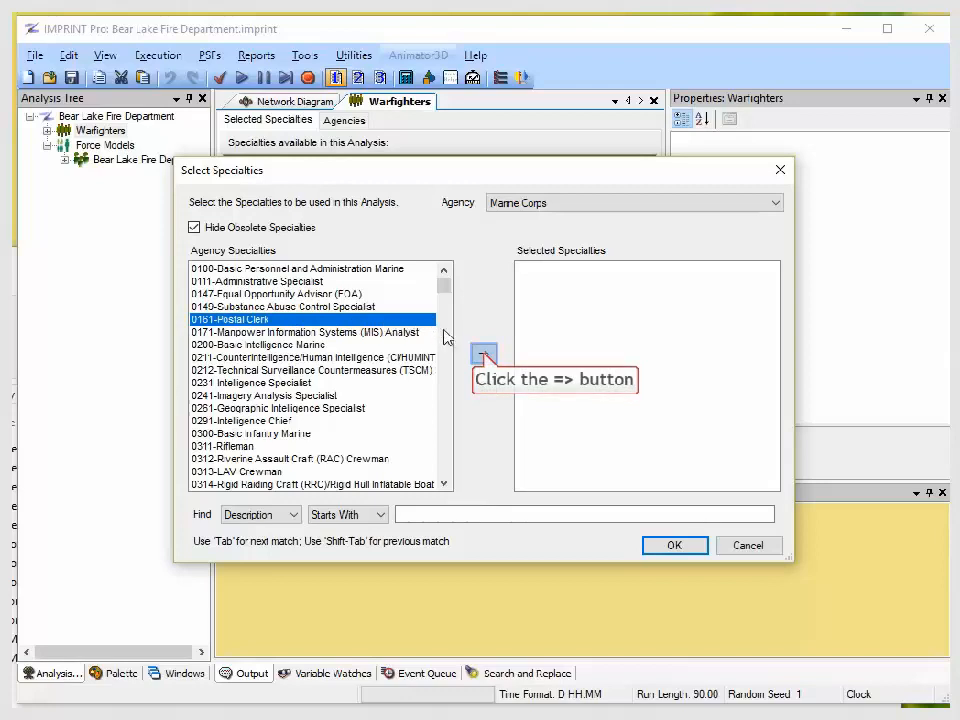
{"action": "left_click", "coordinate": [483, 355]}
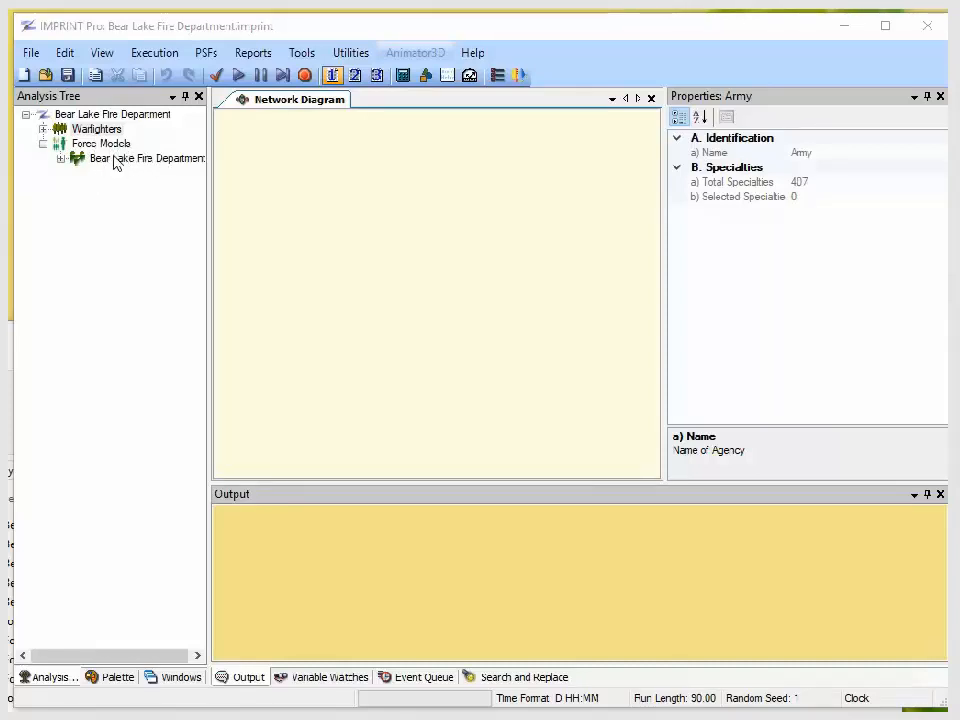
- Add a new force unit under Force Models in the analysis tree
{"action": "left_click", "coordinate": [43, 146]}
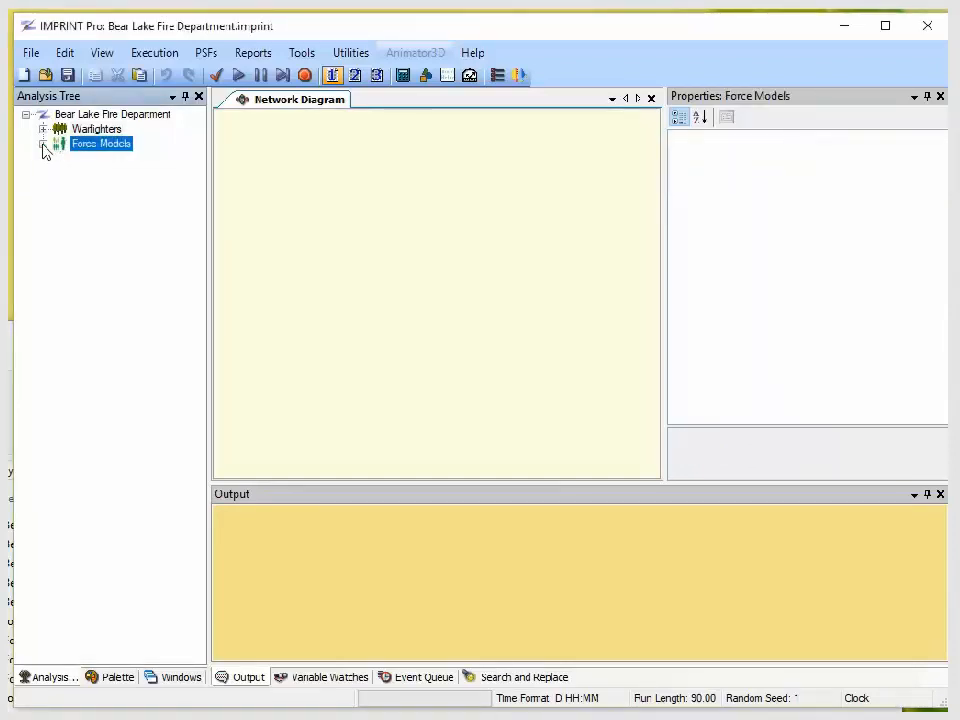
{"action": "left_click", "coordinate": [43, 145]}
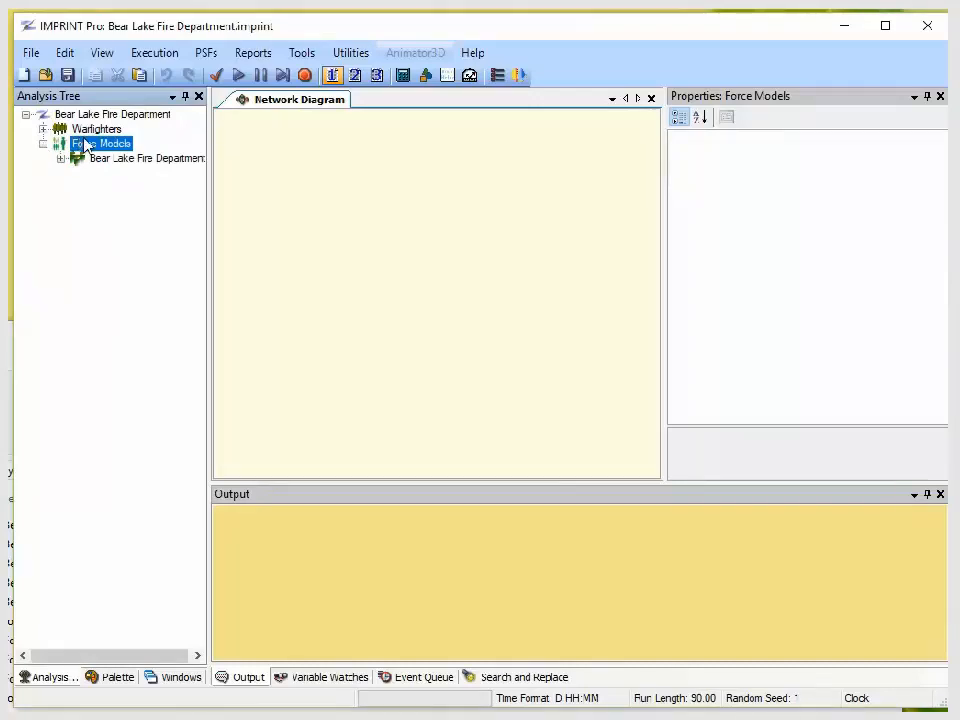
{"action": "right_click", "coordinate": [91, 146]}
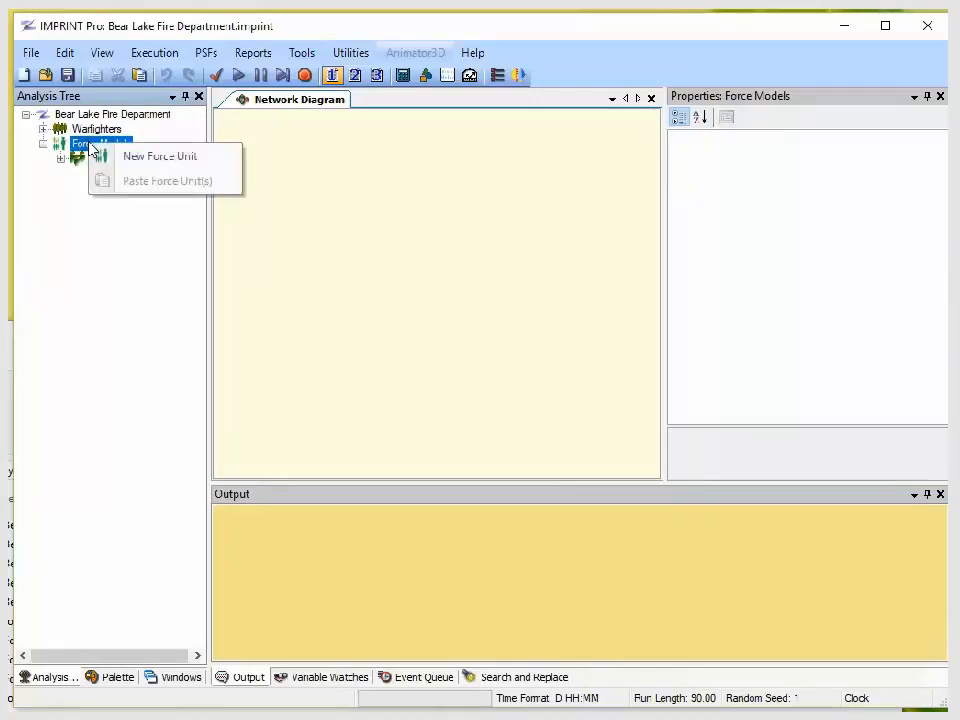
{"action": "left_click", "coordinate": [137, 165]}
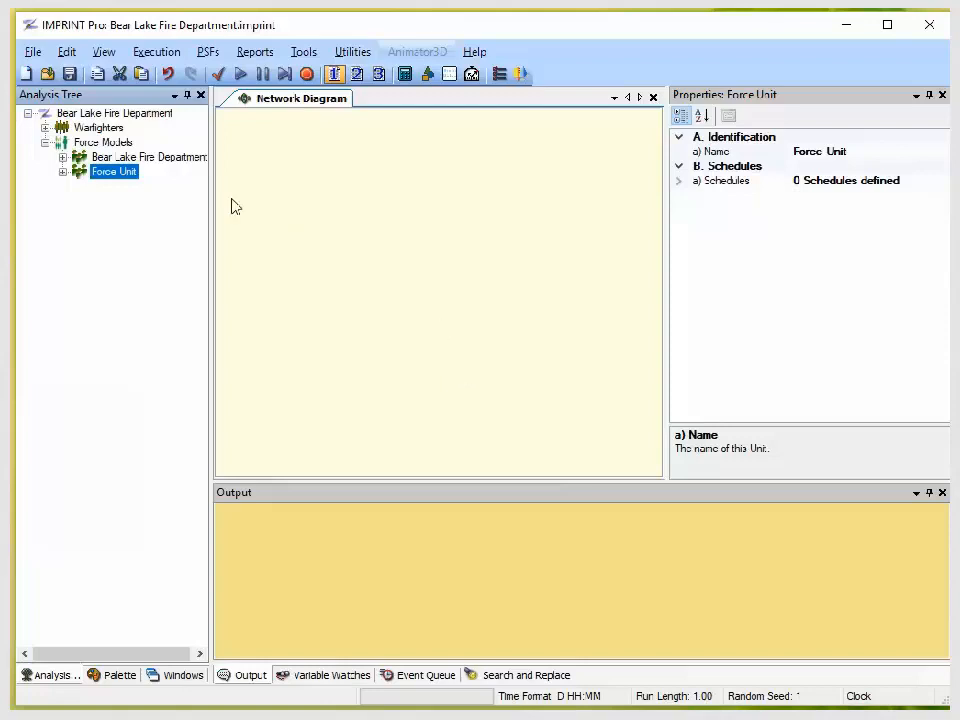
- Open the Bear Lake Fire Department force unit and enlarge its editor to examine the work schedules, job roles and asset features
{"action": "left_click", "coordinate": [138, 160]}
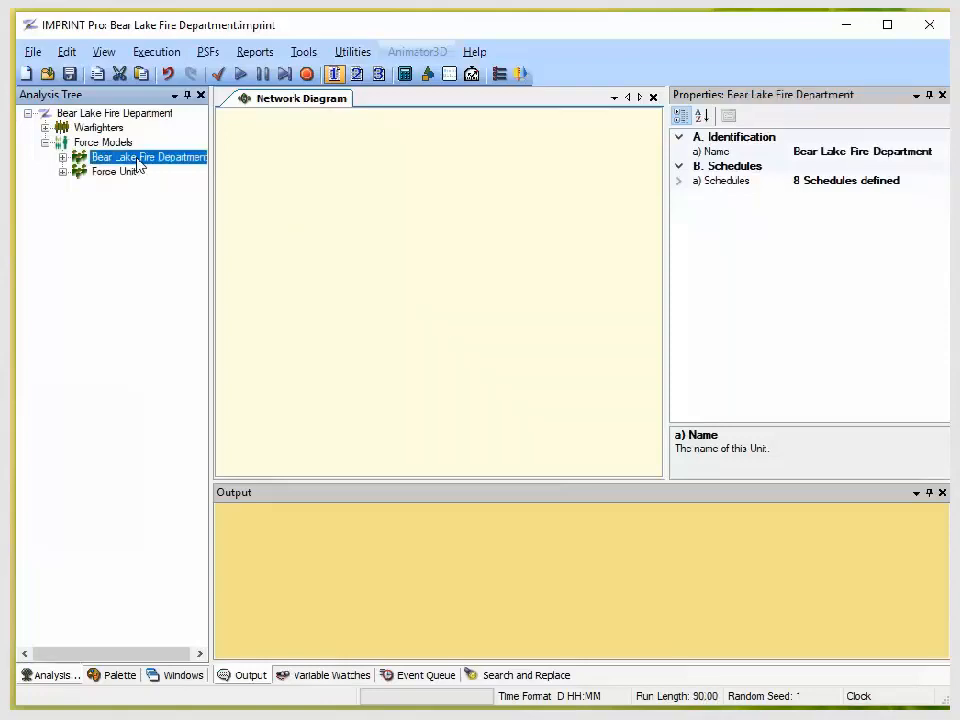
{"action": "double_click", "coordinate": [138, 160]}
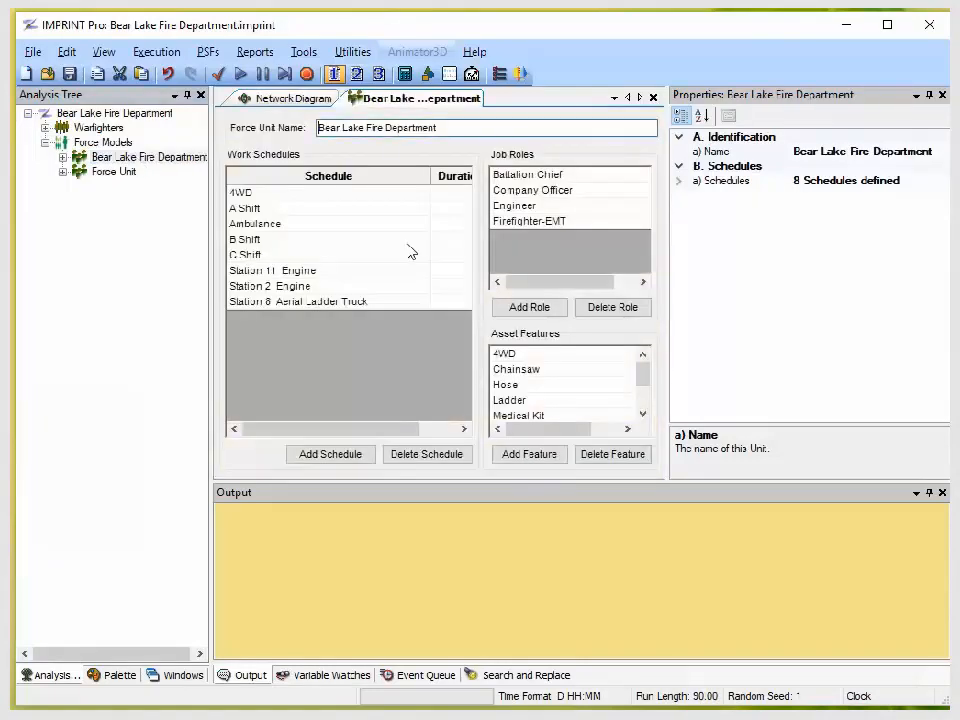
{"action": "left_click_drag", "start_coordinate": [579, 482], "coordinate": [579, 599]}
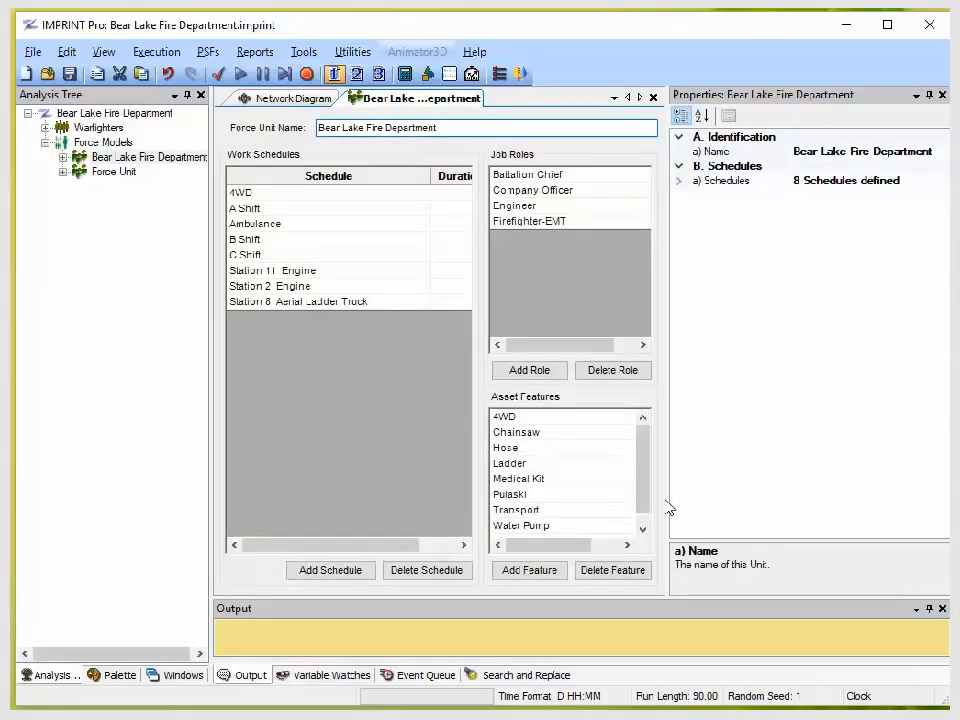
{"action": "left_click_drag", "start_coordinate": [667, 499], "coordinate": [762, 502]}
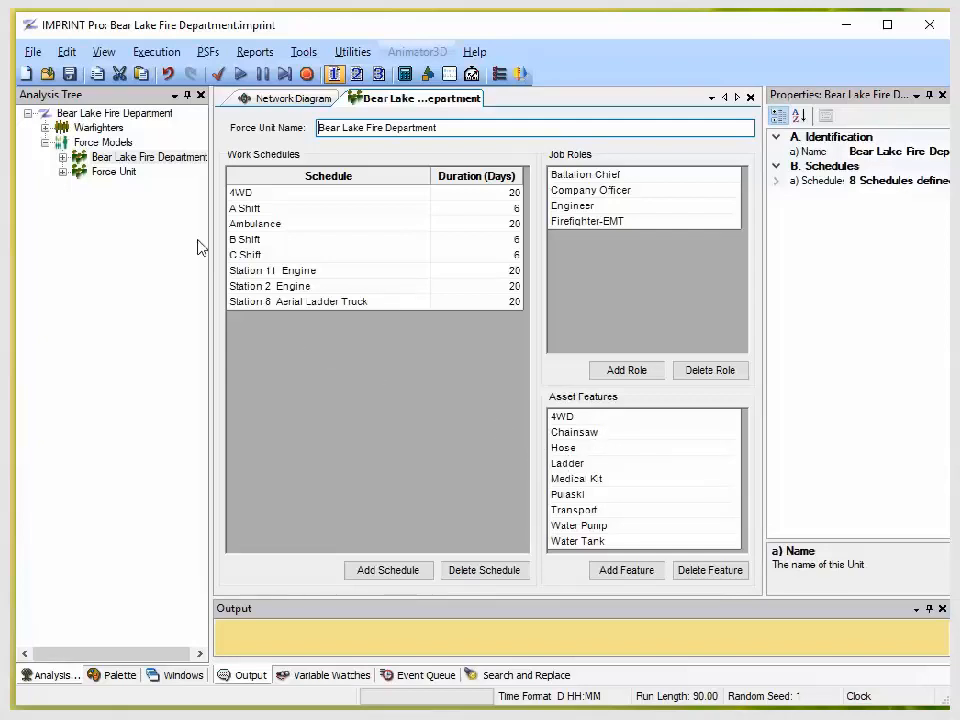
- Open the planned activity Administrative of the Bear Lake Fire Department unit and inspect its Sleep Activity choices
{"action": "left_click", "coordinate": [64, 158]}
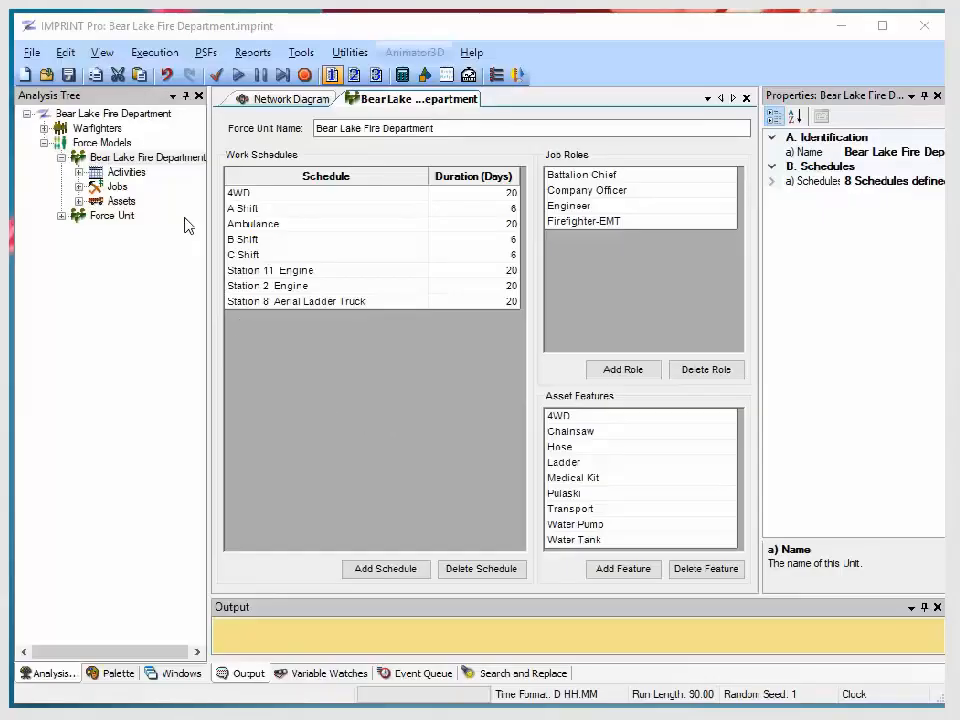
{"action": "left_click", "coordinate": [80, 173]}
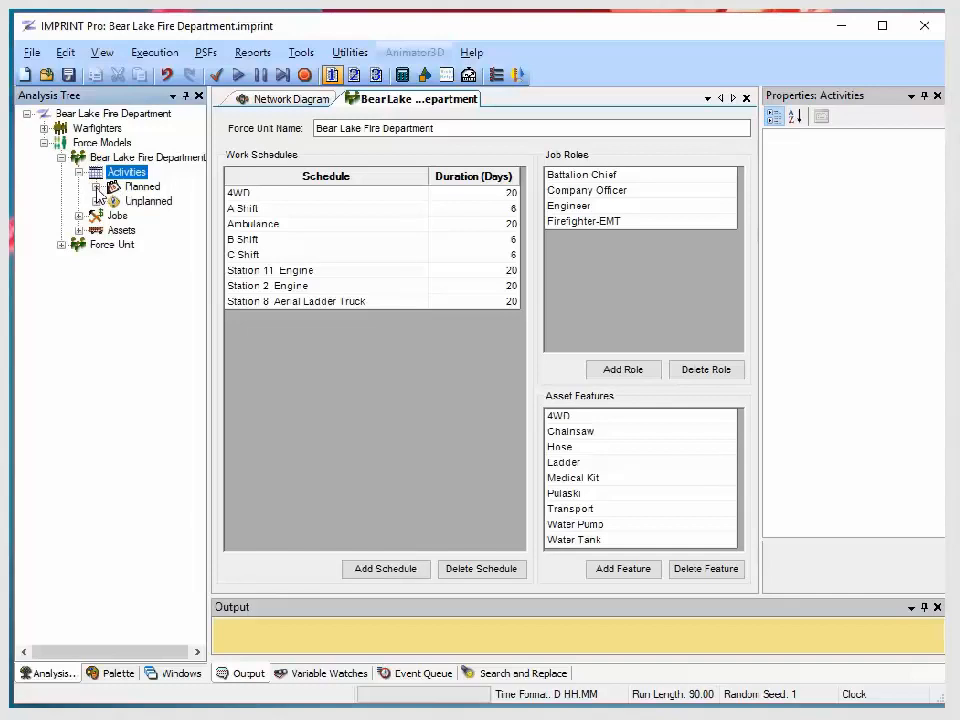
{"action": "left_click", "coordinate": [96, 188]}
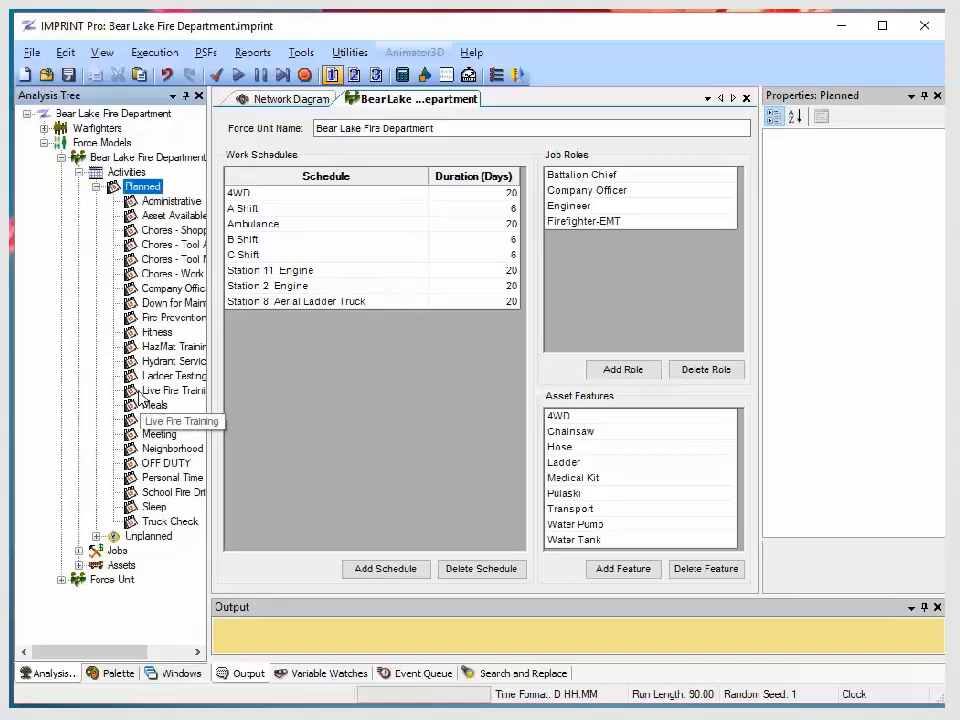
{"action": "left_click", "coordinate": [167, 203]}
{"action": "double_click", "coordinate": [167, 203]}
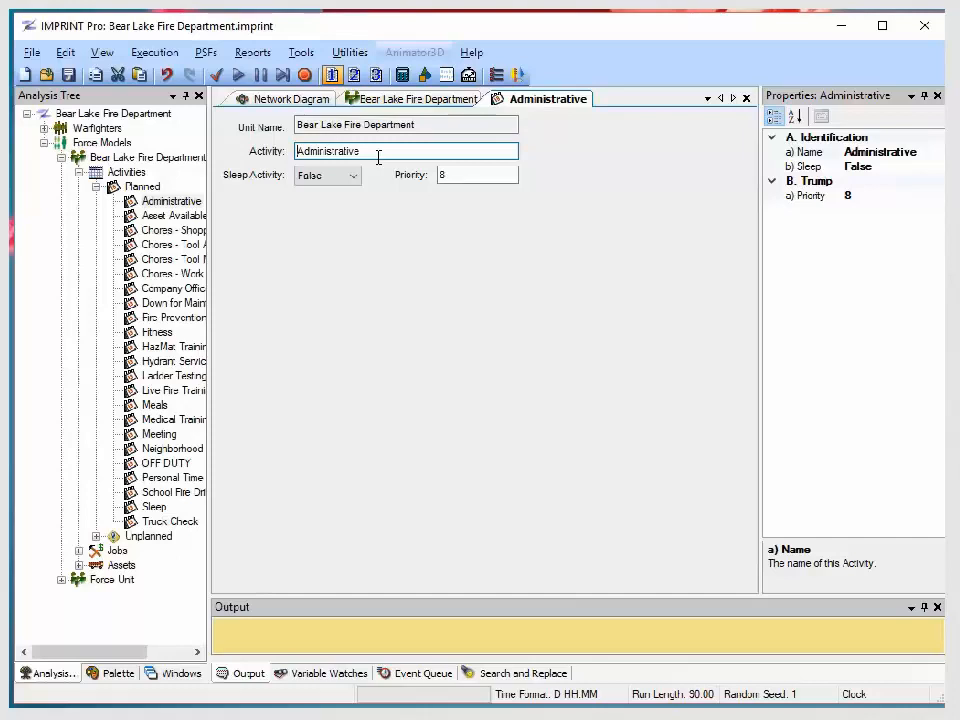
{"action": "left_click", "coordinate": [357, 177]}
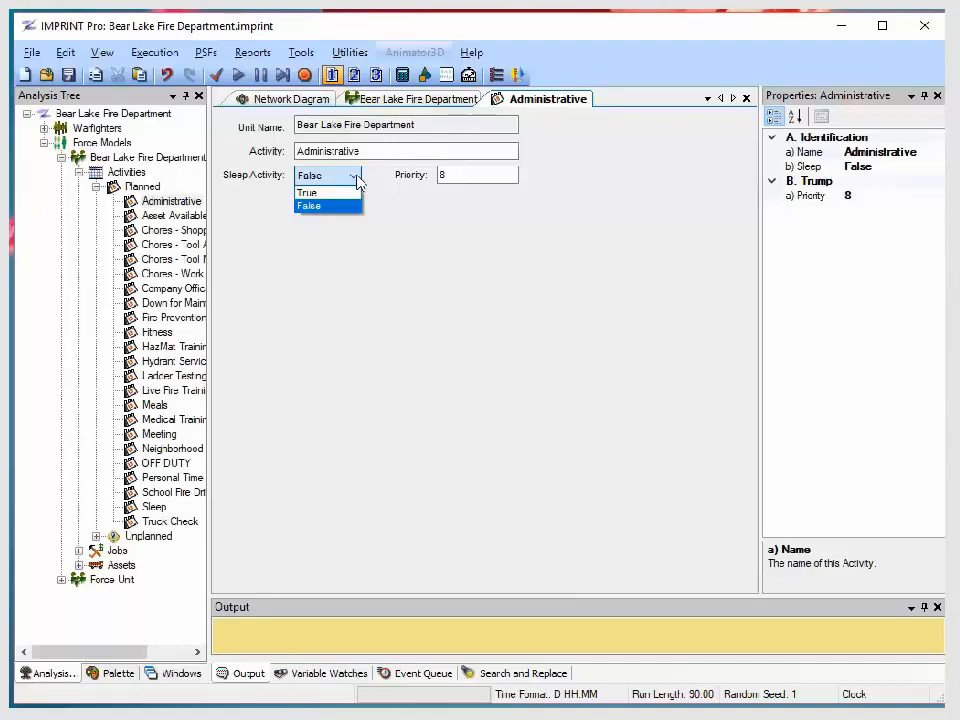
{"action": "left_click", "coordinate": [422, 188]}
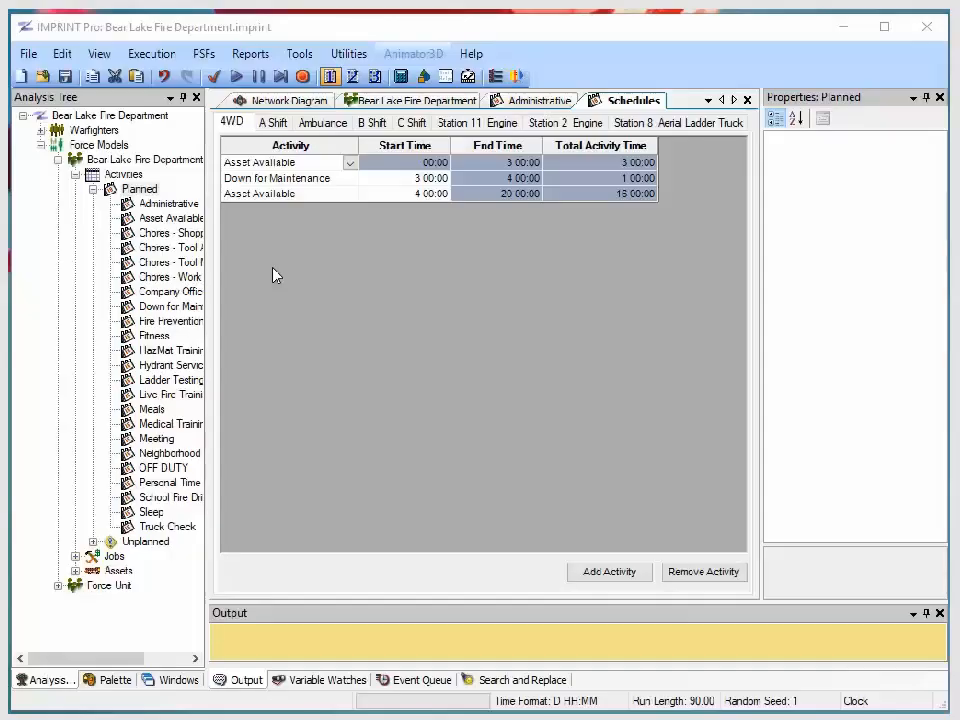
- Open the planned activity schedules and examine the A Shift, B Shift and C Shift timetables
{"action": "left_click", "coordinate": [139, 191]}
{"action": "double_click", "coordinate": [138, 191]}
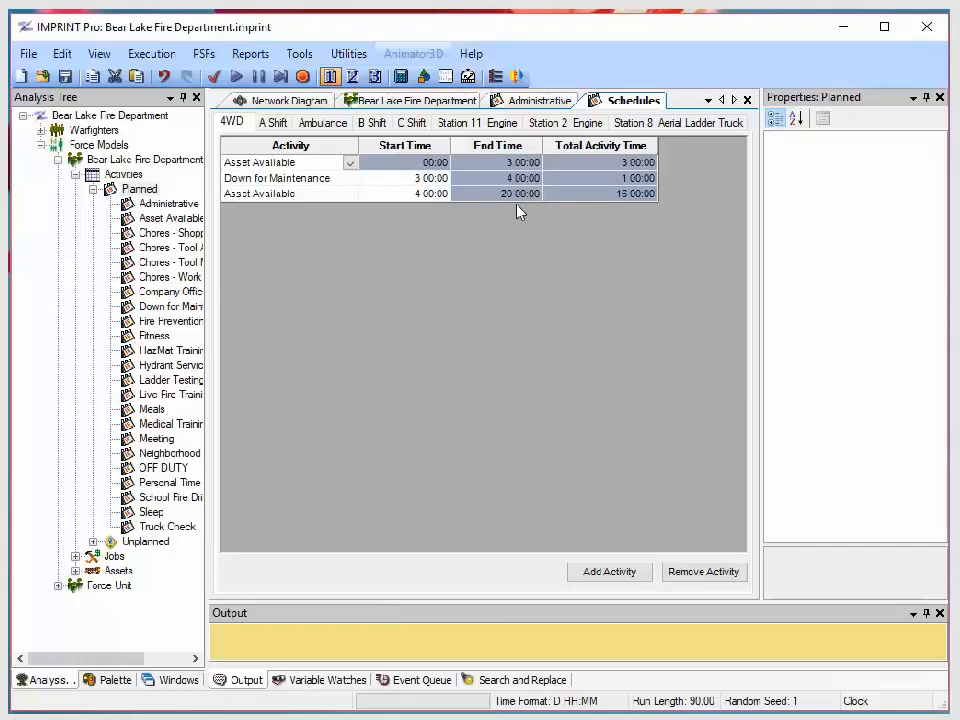
{"action": "left_click", "coordinate": [272, 124]}
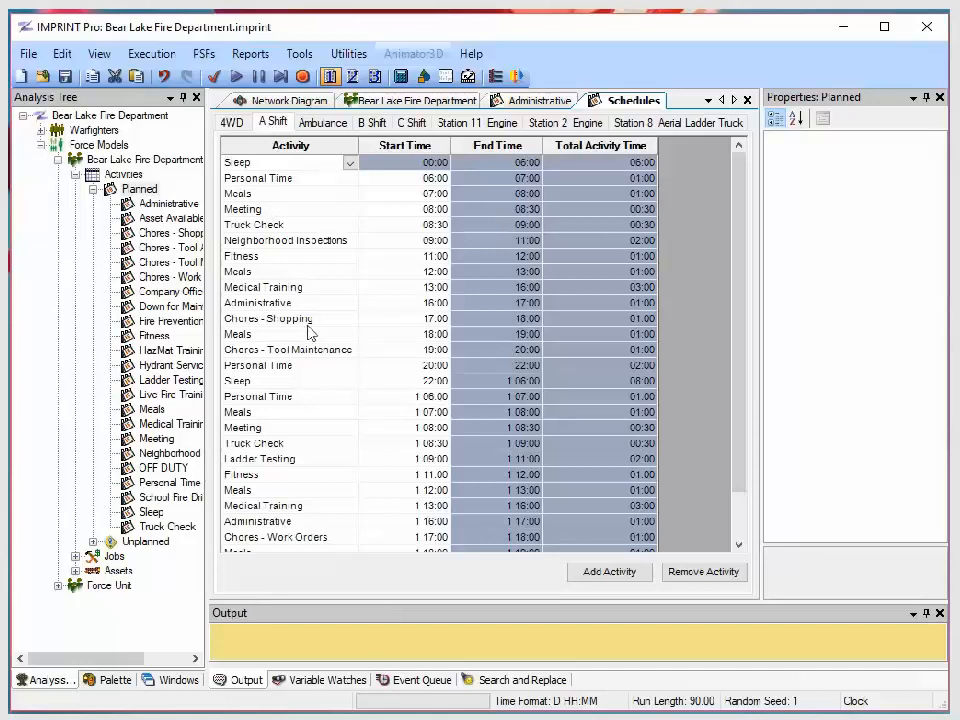
{"action": "left_click_drag", "start_coordinate": [740, 444], "coordinate": [746, 544]}
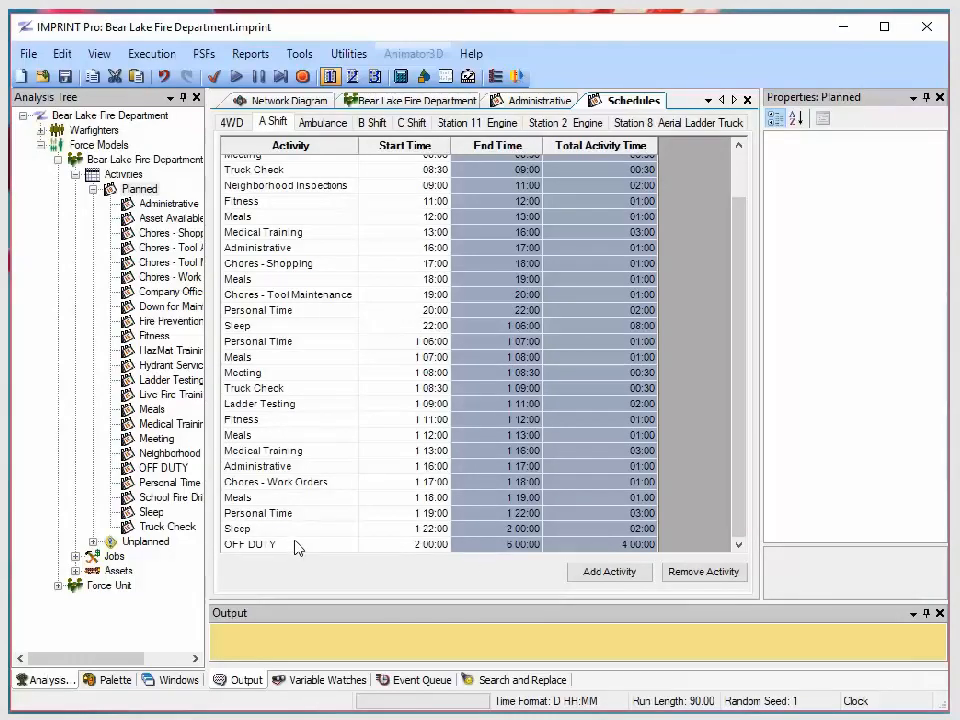
{"action": "left_click", "coordinate": [372, 122]}
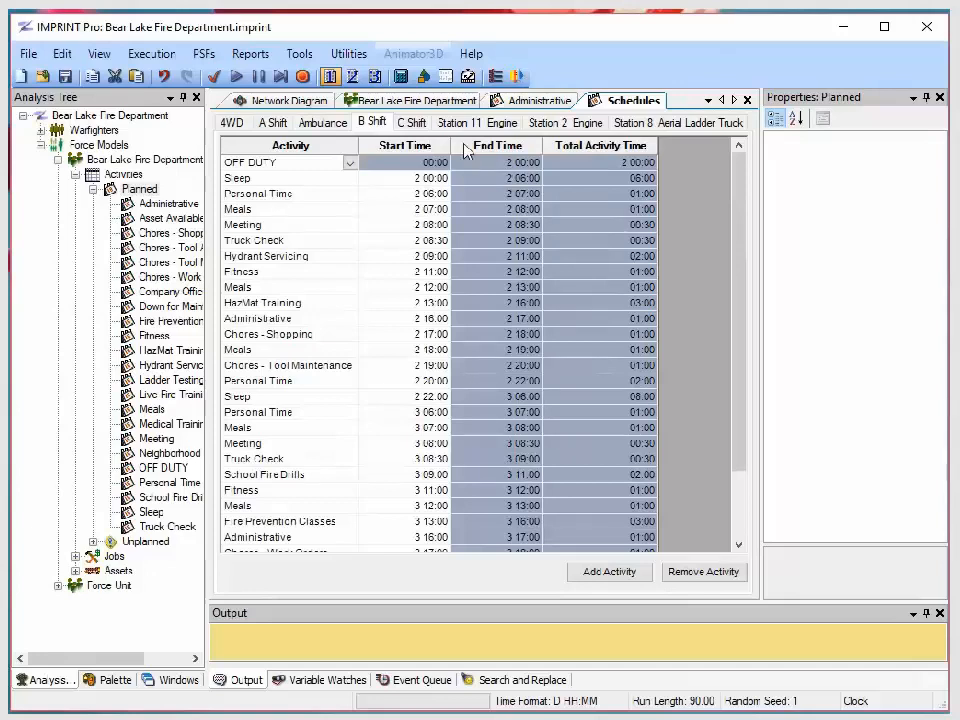
{"action": "left_click", "coordinate": [411, 122]}
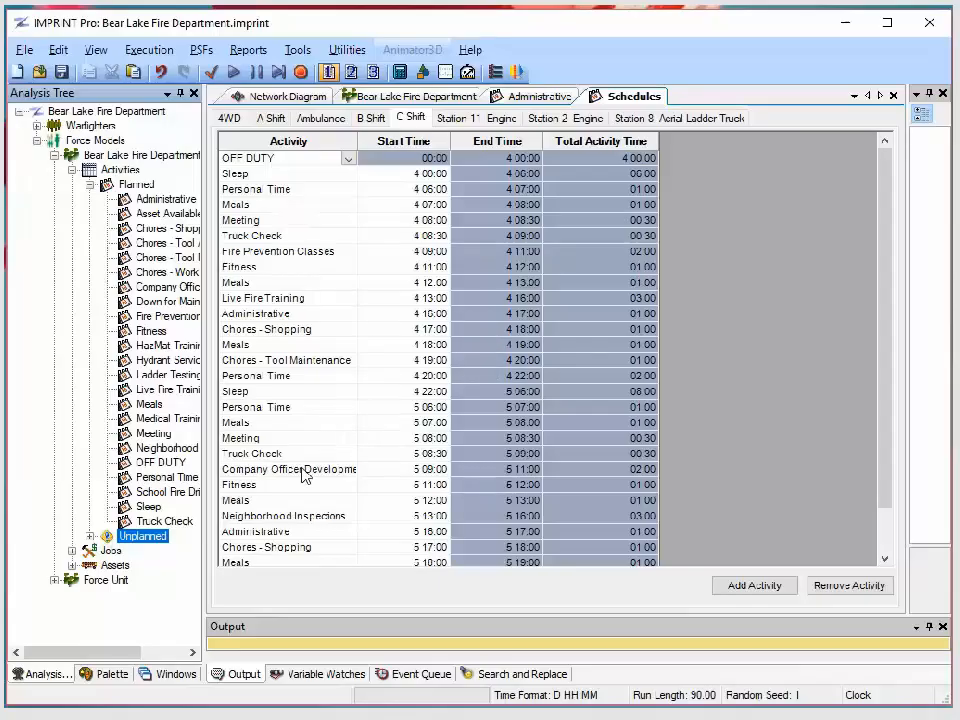
- Open the unplanned activity HazMat - Tanker Rollover and inspect its Sleep Activity and Interrupt Strategy choices, job roles and asset features
{"action": "left_click", "coordinate": [89, 537]}
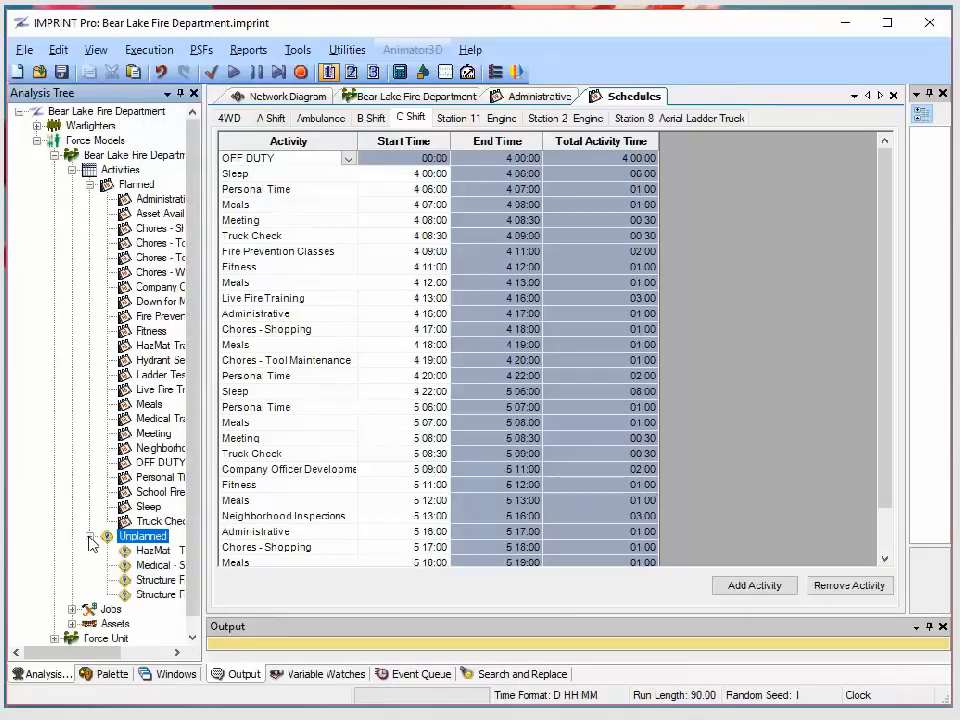
{"action": "double_click", "coordinate": [153, 550]}
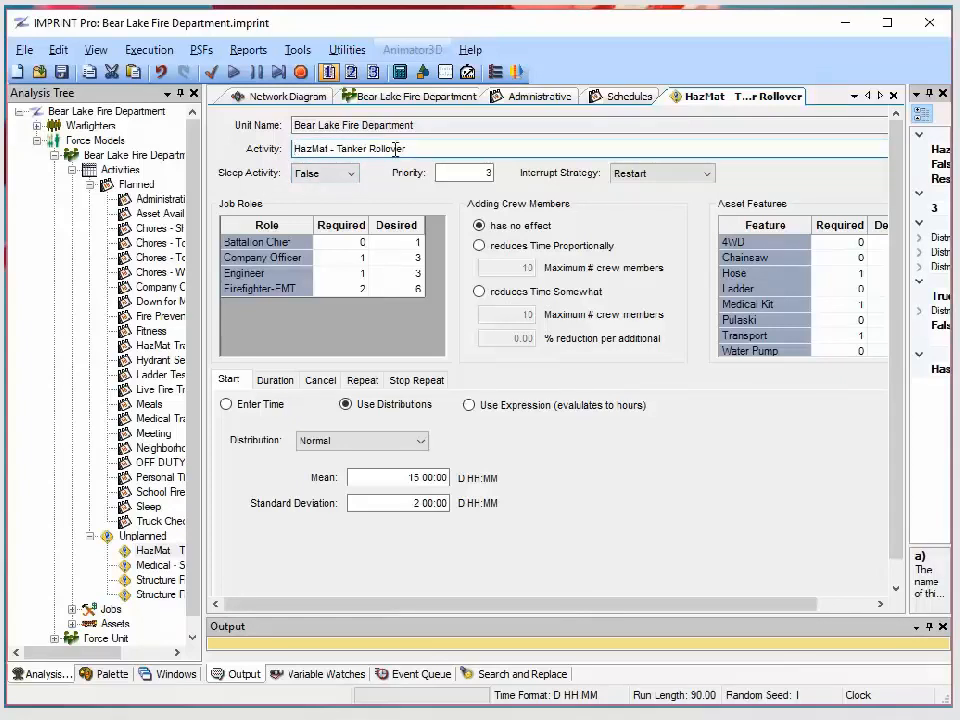
{"action": "left_click", "coordinate": [355, 181]}
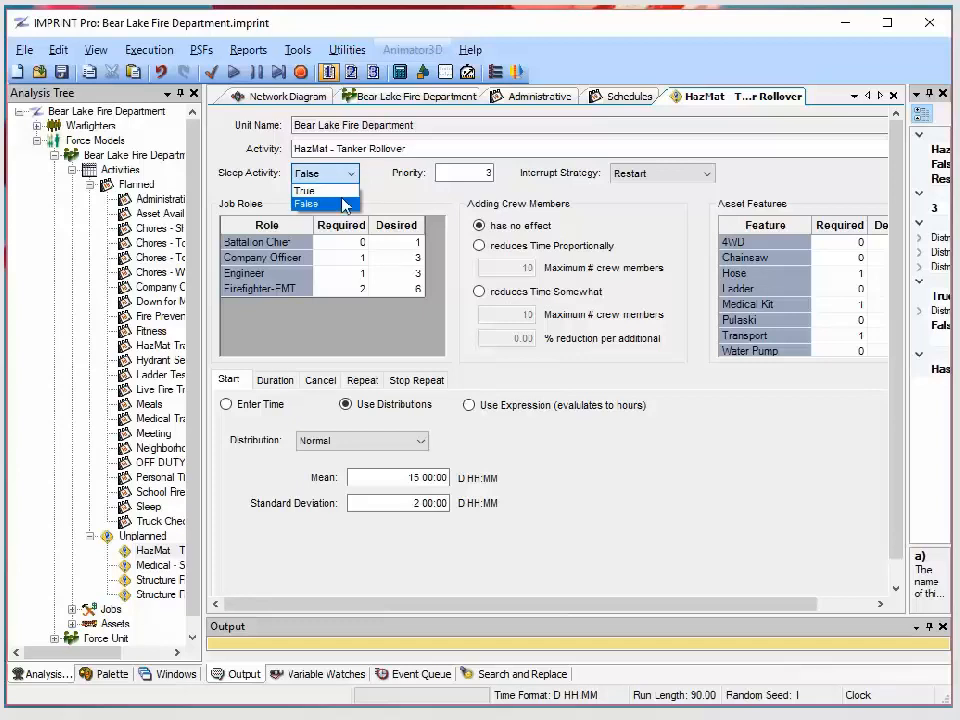
{"action": "left_click", "coordinate": [343, 204]}
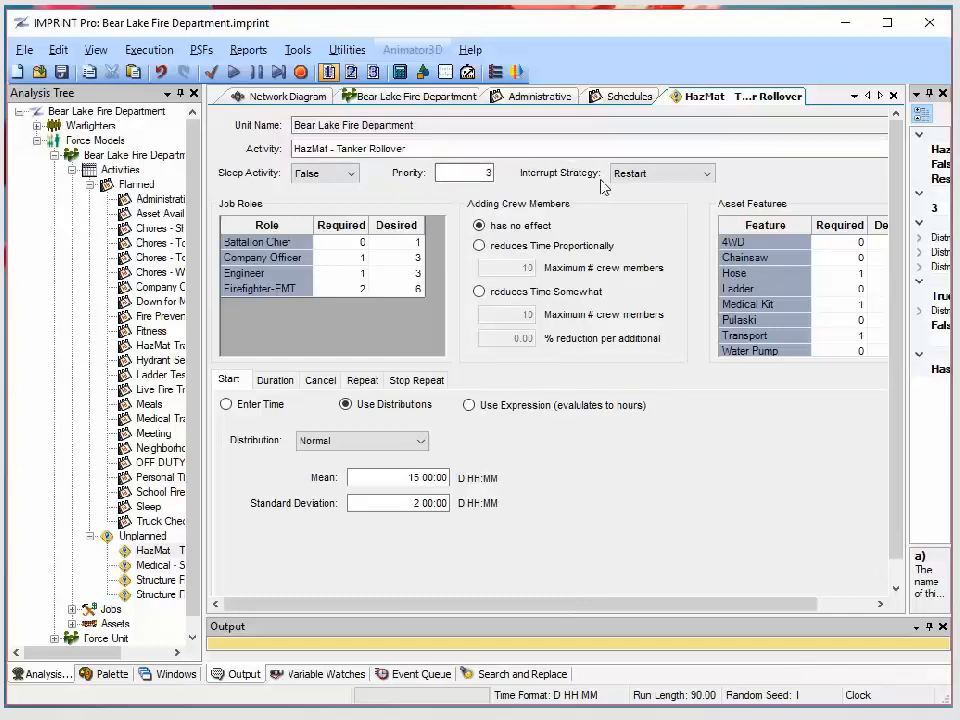
{"action": "left_click", "coordinate": [660, 178]}
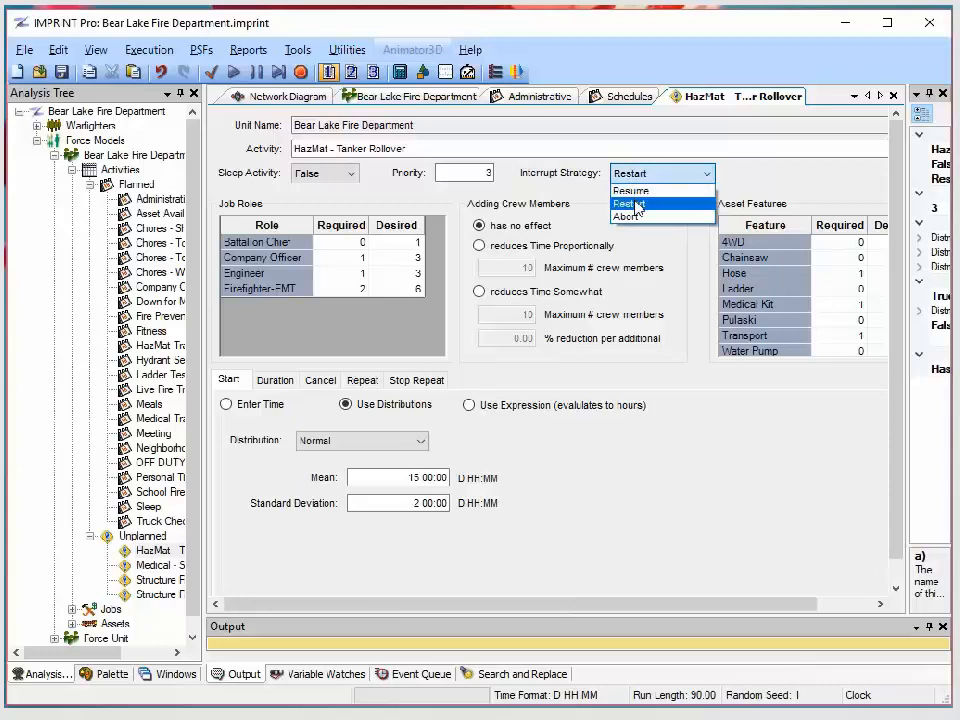
{"action": "left_click", "coordinate": [650, 204]}
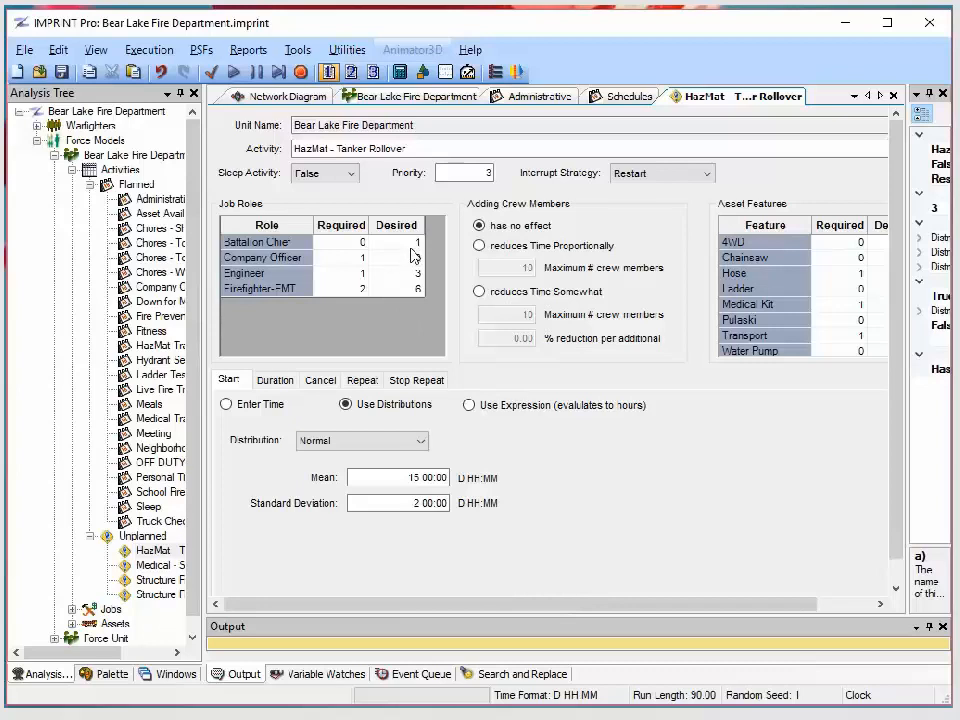
{"action": "left_click_drag", "start_coordinate": [746, 606], "coordinate": [879, 604]}
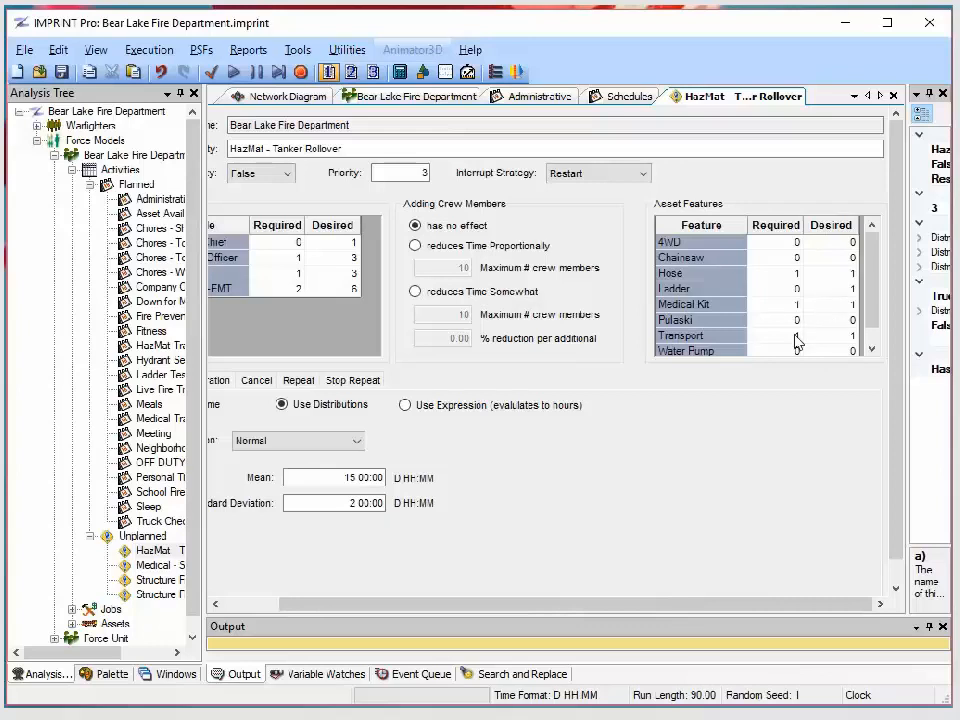
{"action": "left_click_drag", "start_coordinate": [506, 610], "coordinate": [375, 594]}
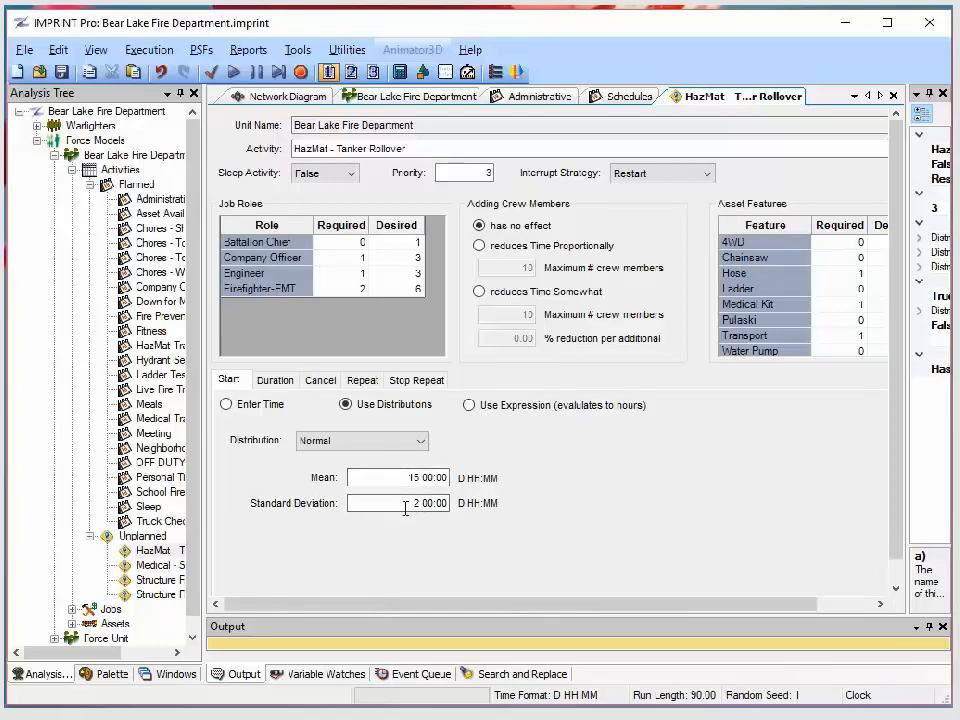
- Review the tanker rollover's Duration, Cancel, Repeat and Stop Repeat settings, and open the unit's activity priority list
{"action": "left_click", "coordinate": [276, 381]}
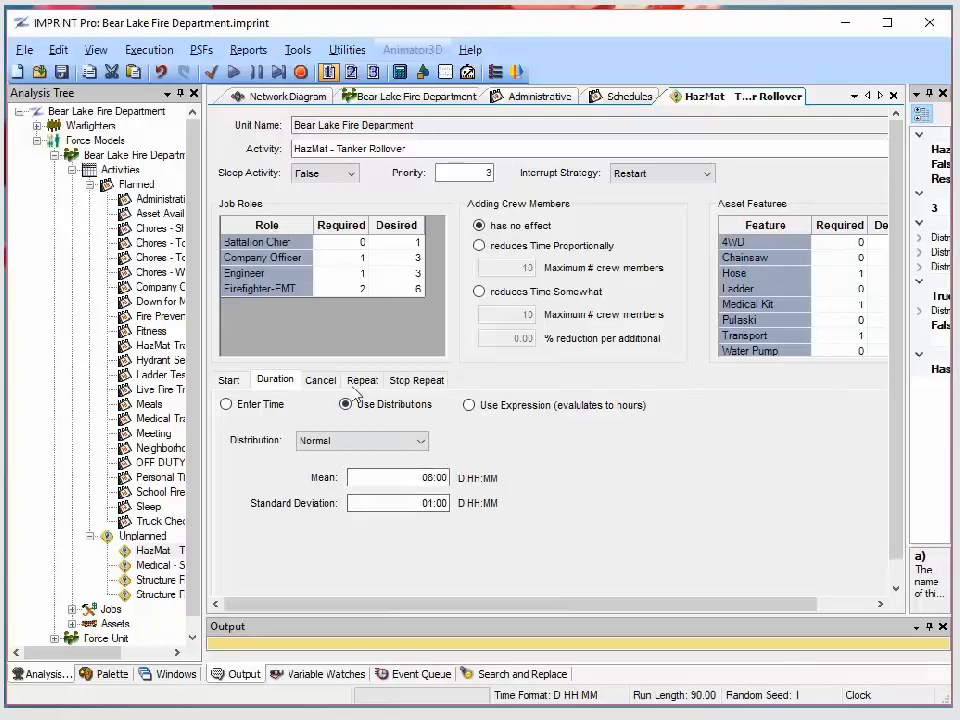
{"action": "left_click", "coordinate": [321, 381]}
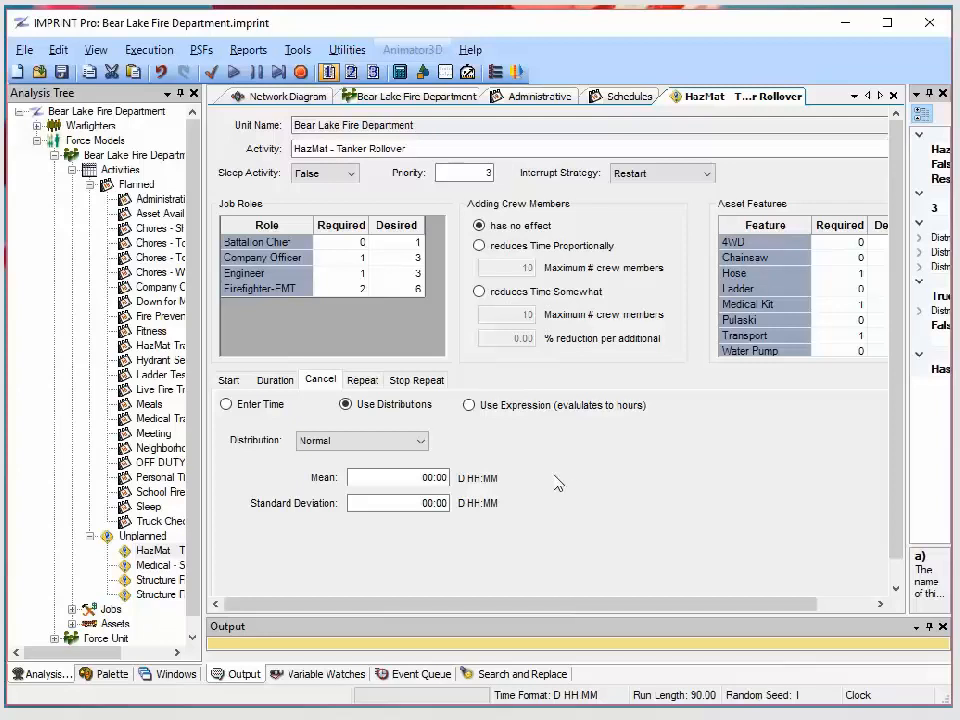
{"action": "left_click", "coordinate": [364, 381]}
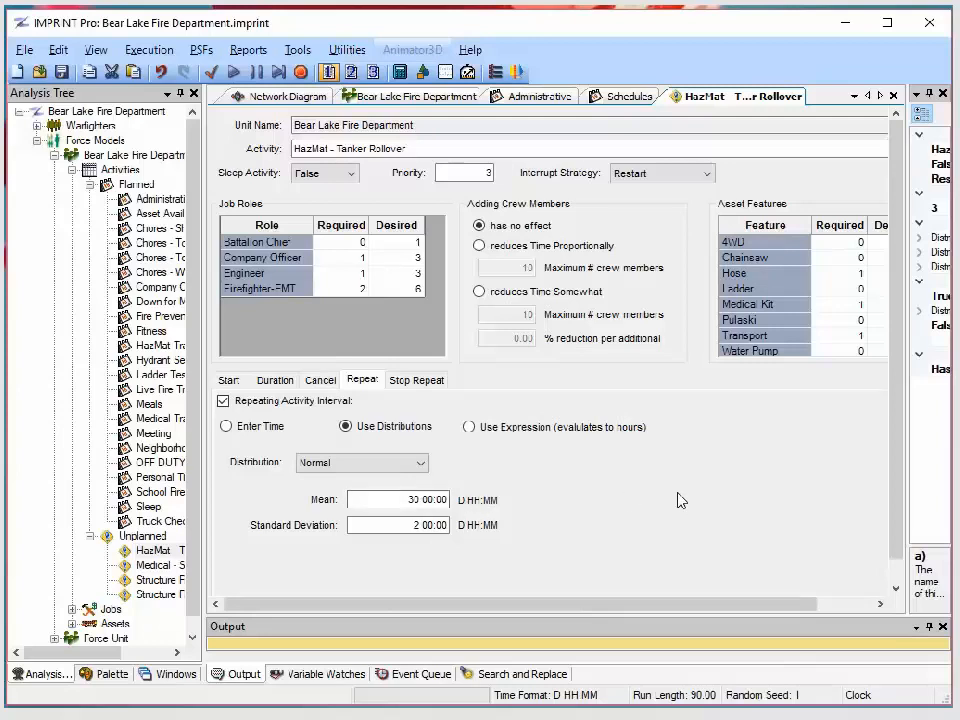
{"action": "left_click", "coordinate": [419, 381]}
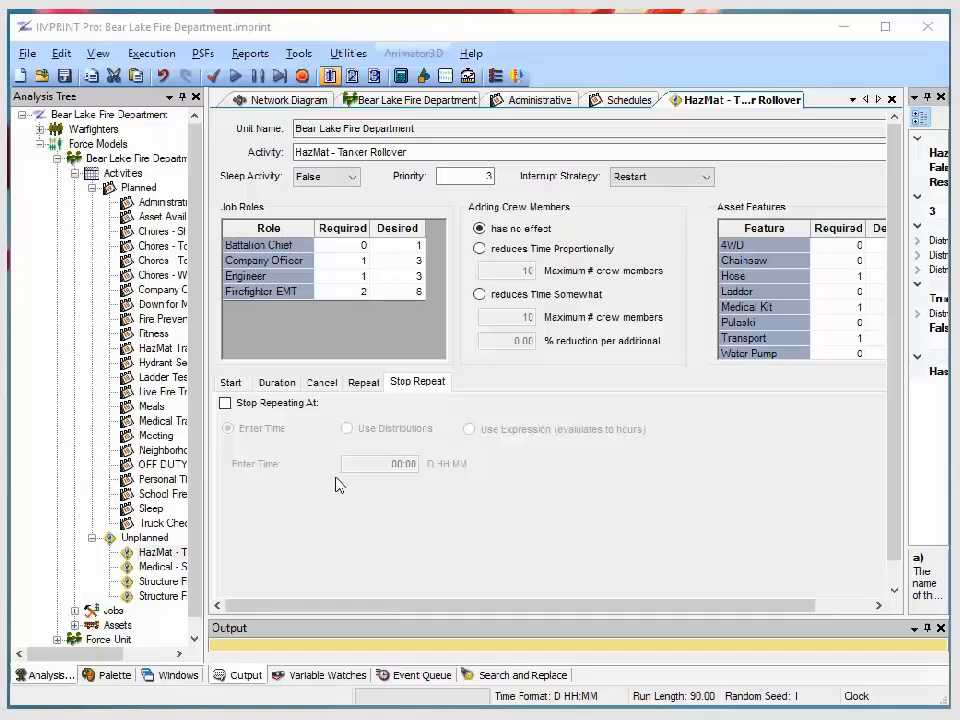
{"action": "double_click", "coordinate": [122, 173]}
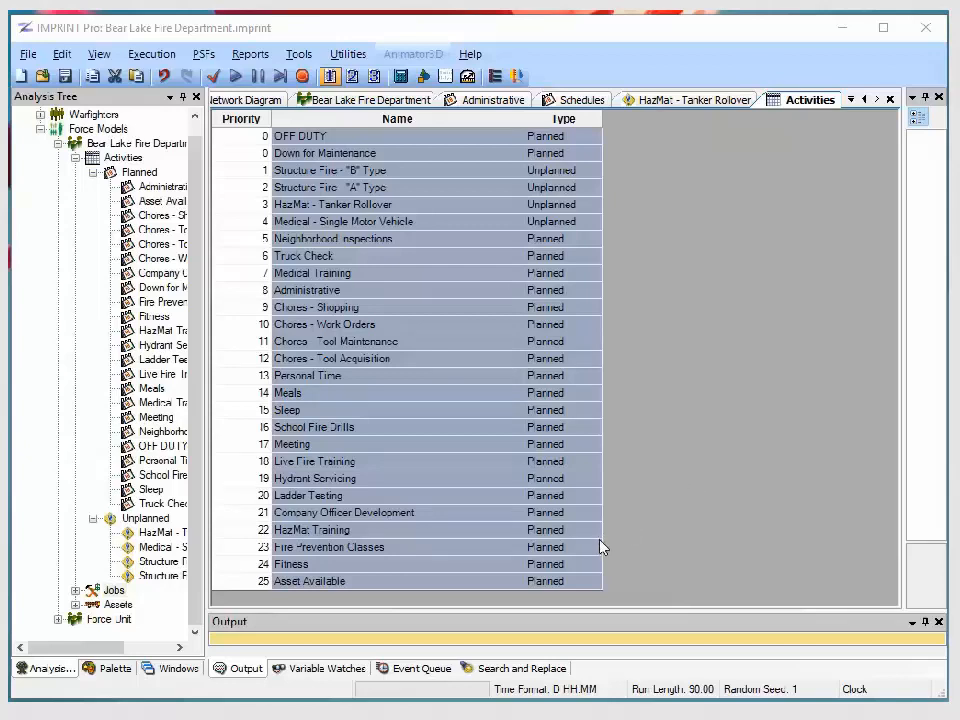
- Open the Batallion Chief job and inspect its available specialties and ranks, schedule availability and roles
{"action": "left_click", "coordinate": [75, 592]}
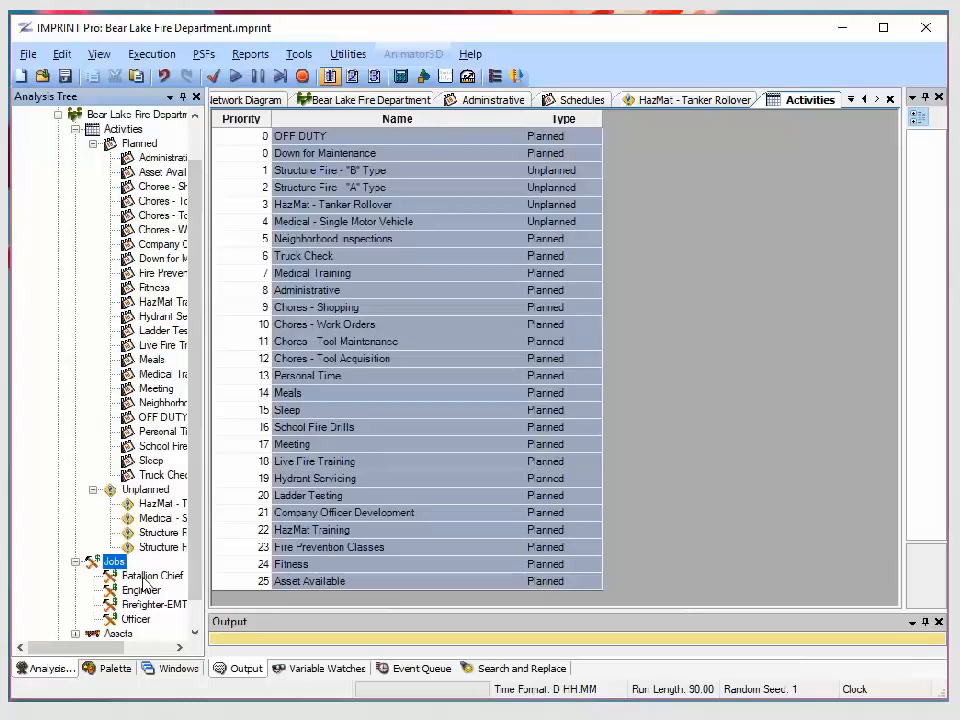
{"action": "left_click", "coordinate": [145, 577]}
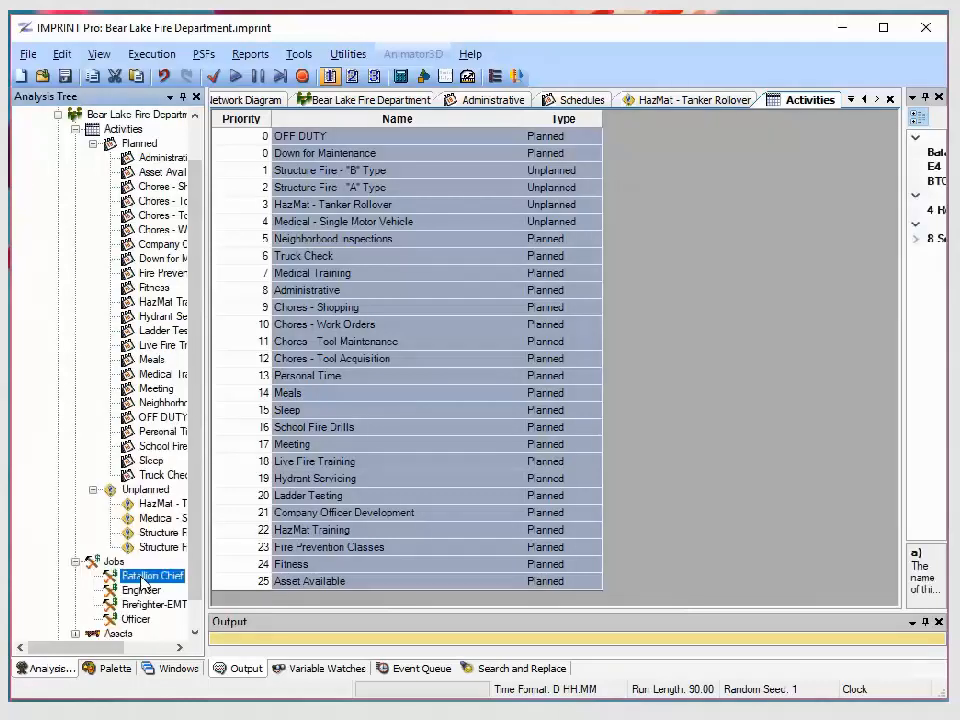
{"action": "double_click", "coordinate": [142, 579]}
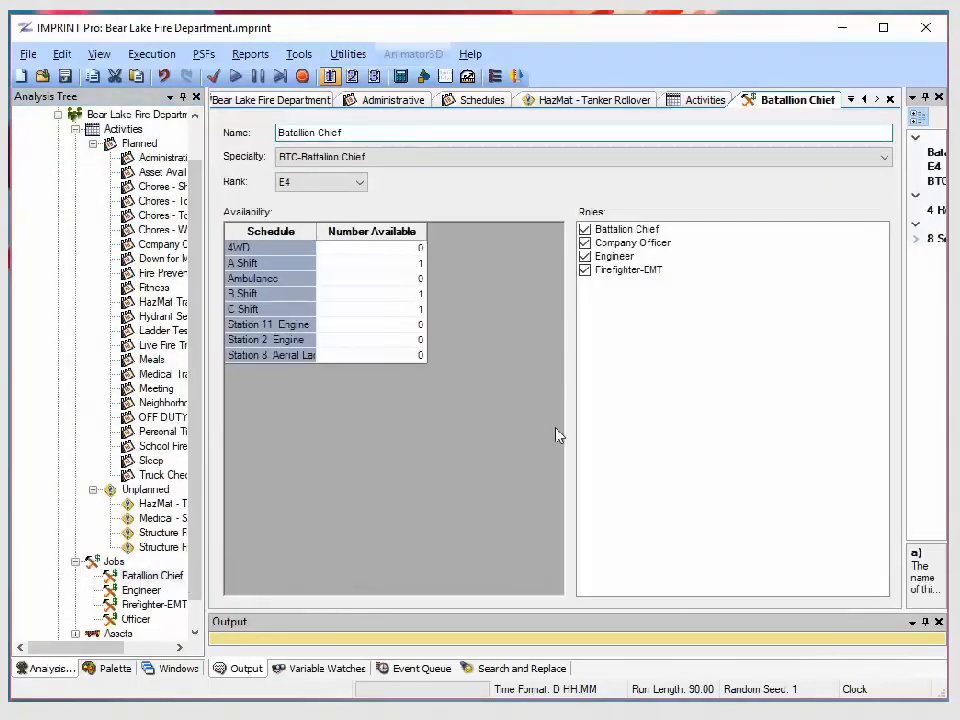
{"action": "left_click", "coordinate": [415, 159]}
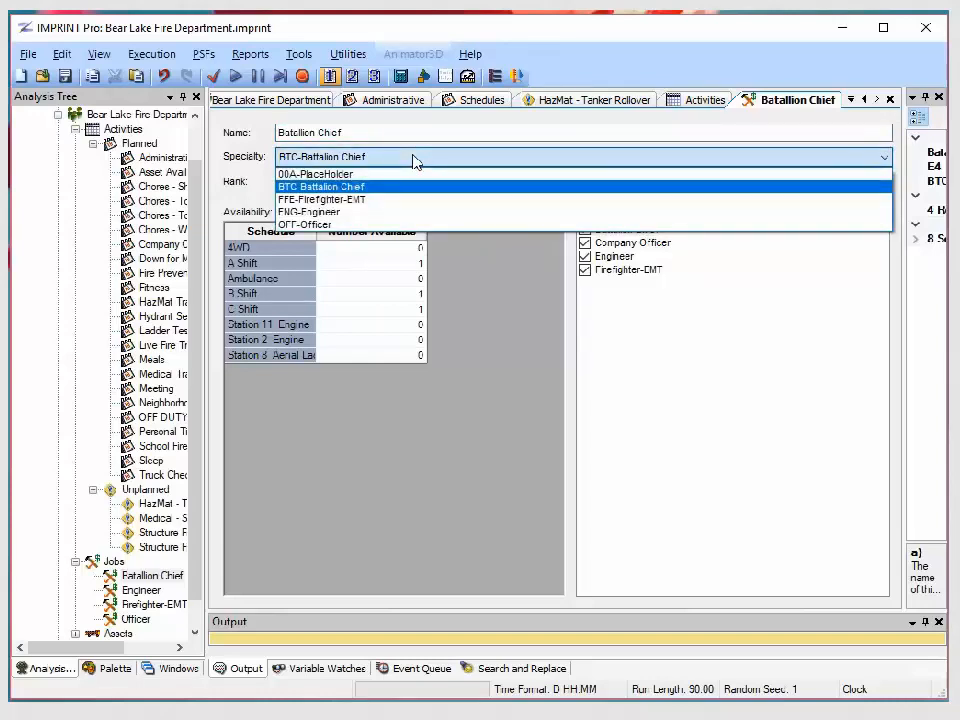
{"action": "left_click", "coordinate": [415, 161]}
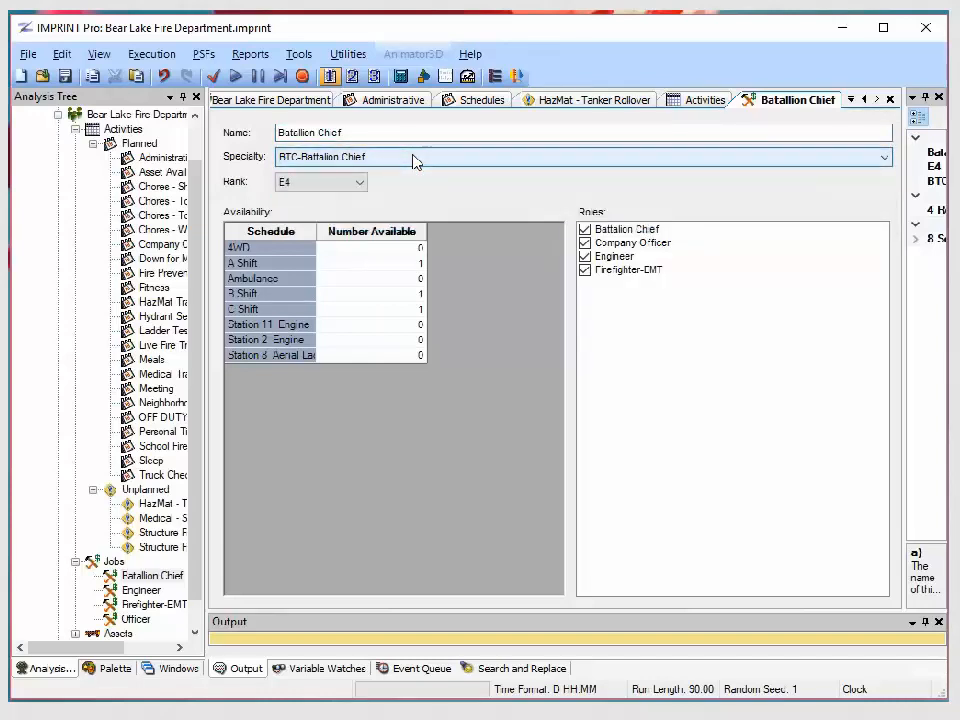
{"action": "left_click", "coordinate": [362, 183]}
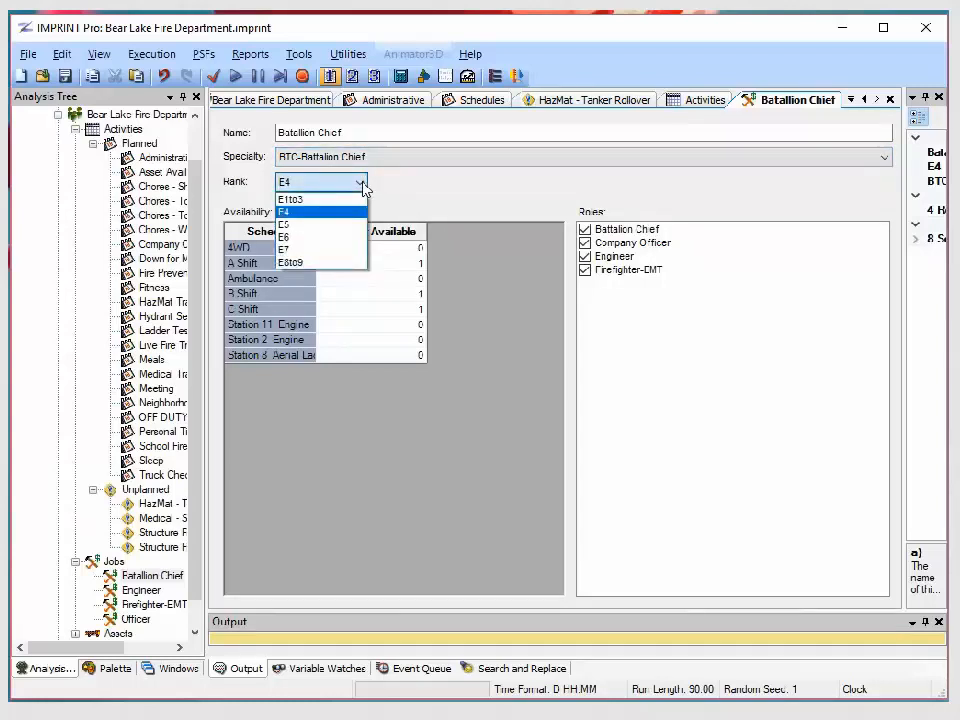
{"action": "left_click", "coordinate": [362, 184]}
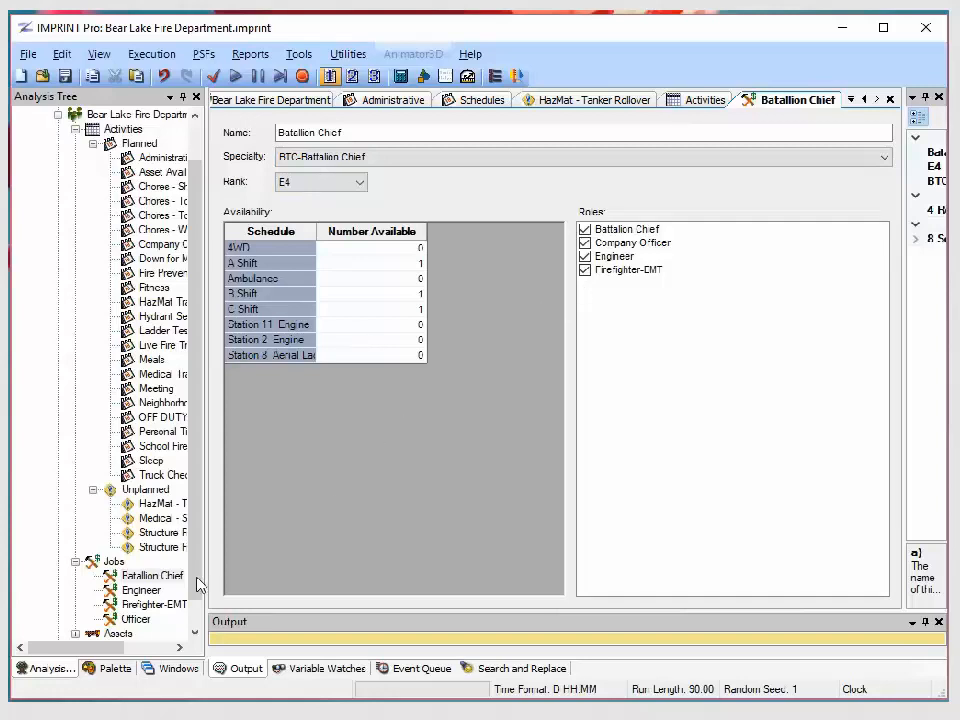
- Open the Firefighter-EMT job and the Engine asset to examine their schedule availability, roles and features
{"action": "double_click", "coordinate": [155, 604]}
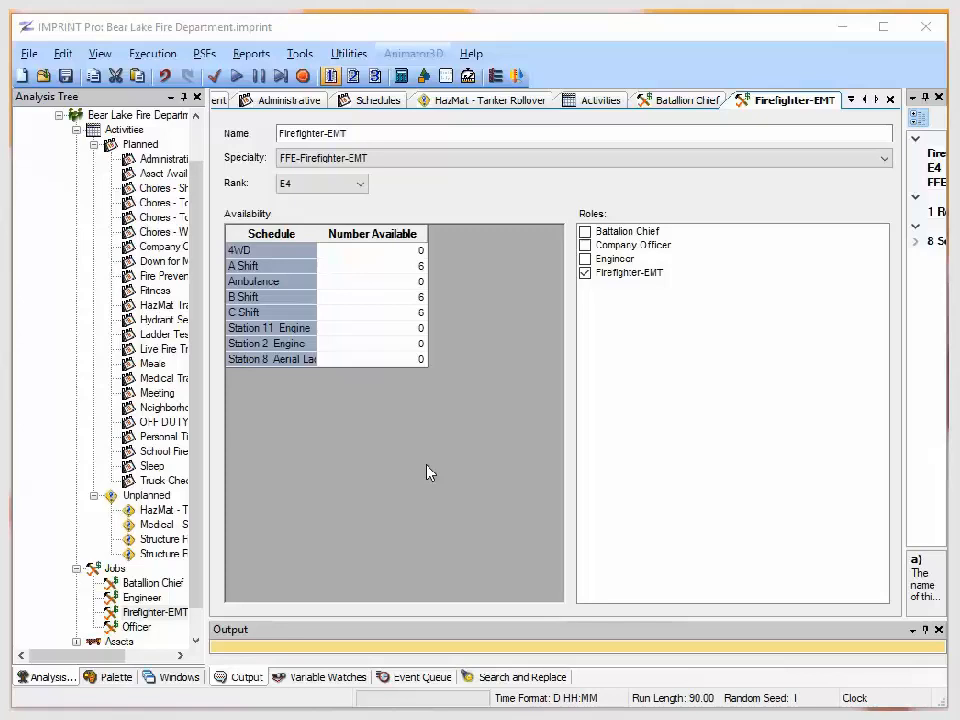
{"action": "left_click_drag", "start_coordinate": [195, 438], "coordinate": [197, 546]}
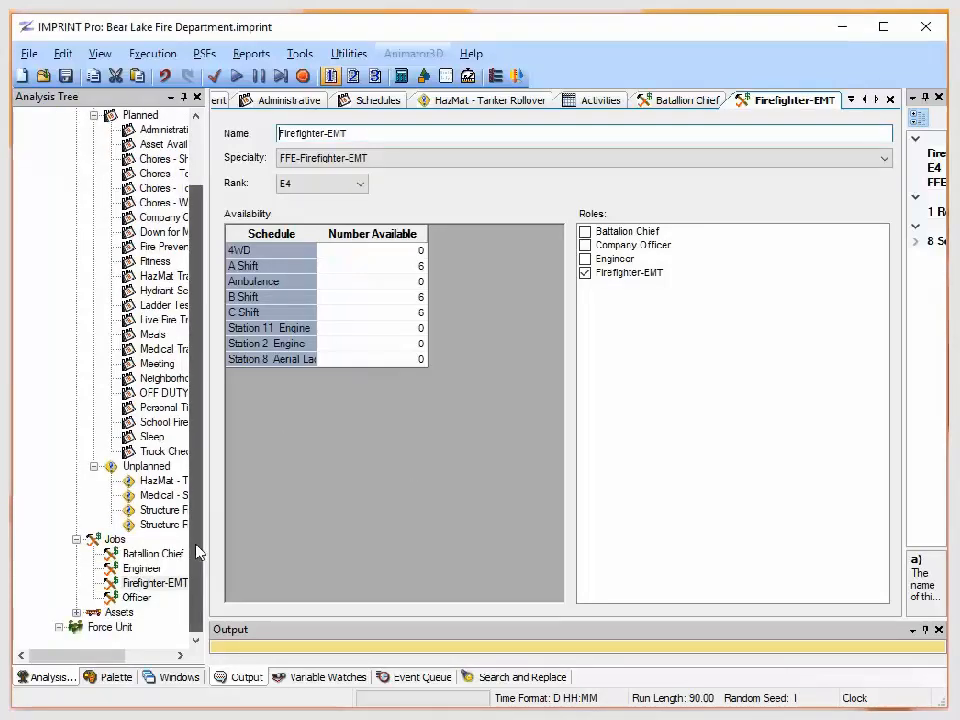
{"action": "left_click", "coordinate": [76, 612]}
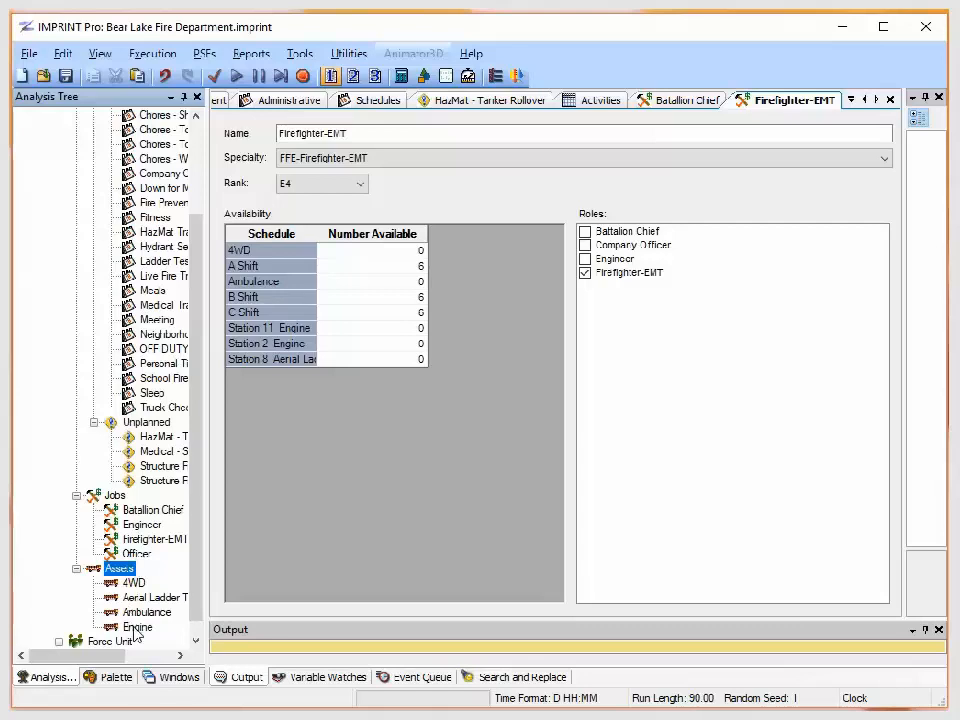
{"action": "double_click", "coordinate": [137, 626]}
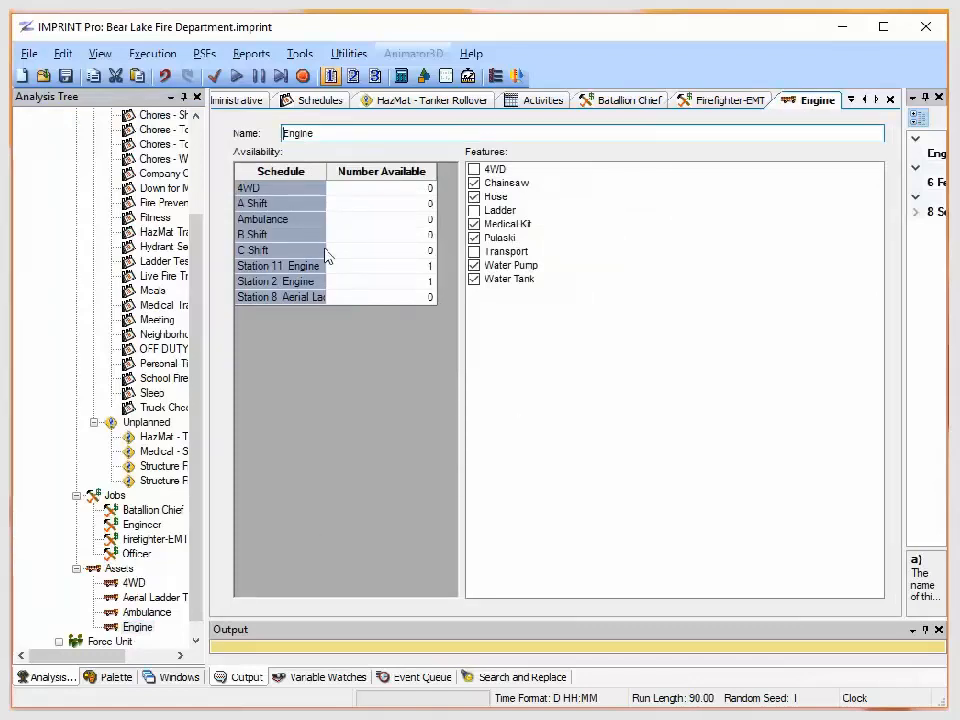
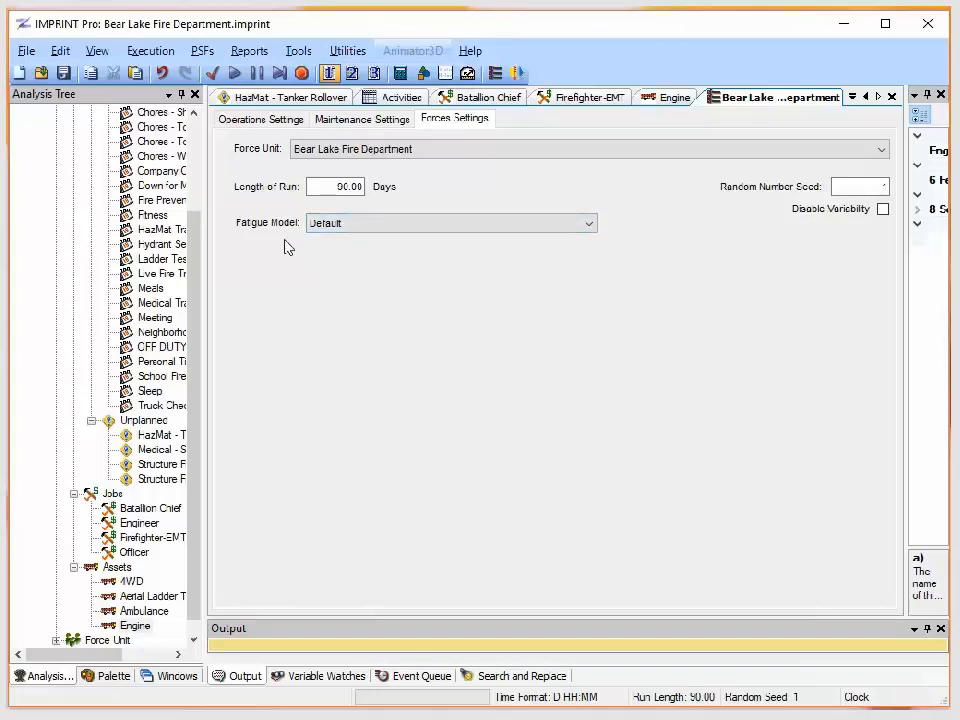
- Check the model for errors, enlarge the output area to read the messages, and run the Forces simulation
{"action": "left_click", "coordinate": [213, 77]}
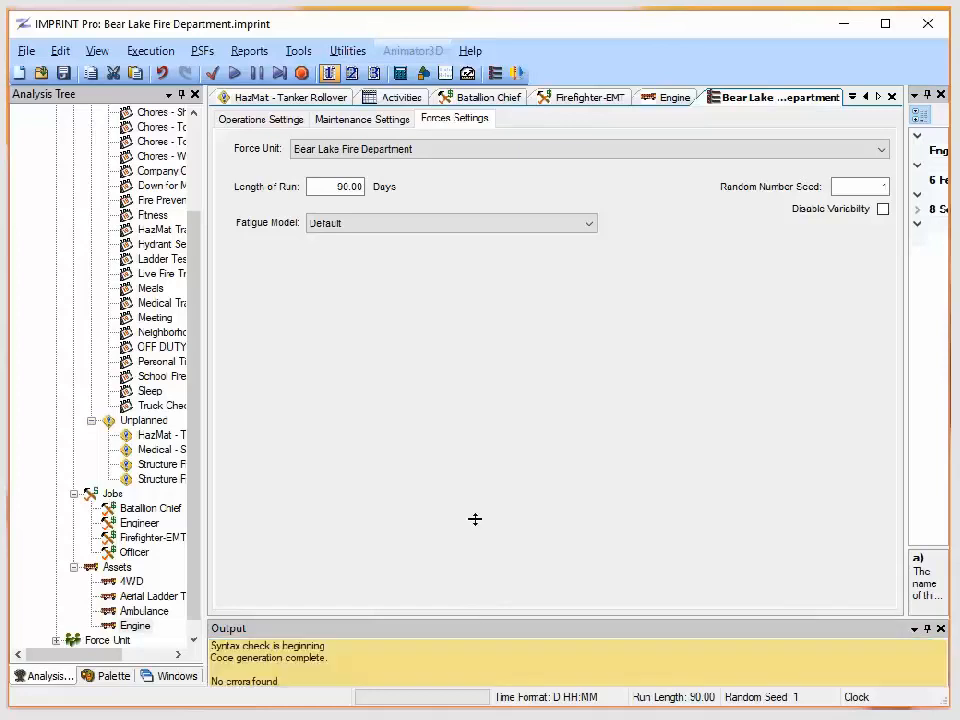
{"action": "left_click_drag", "start_coordinate": [475, 519], "coordinate": [476, 521]}
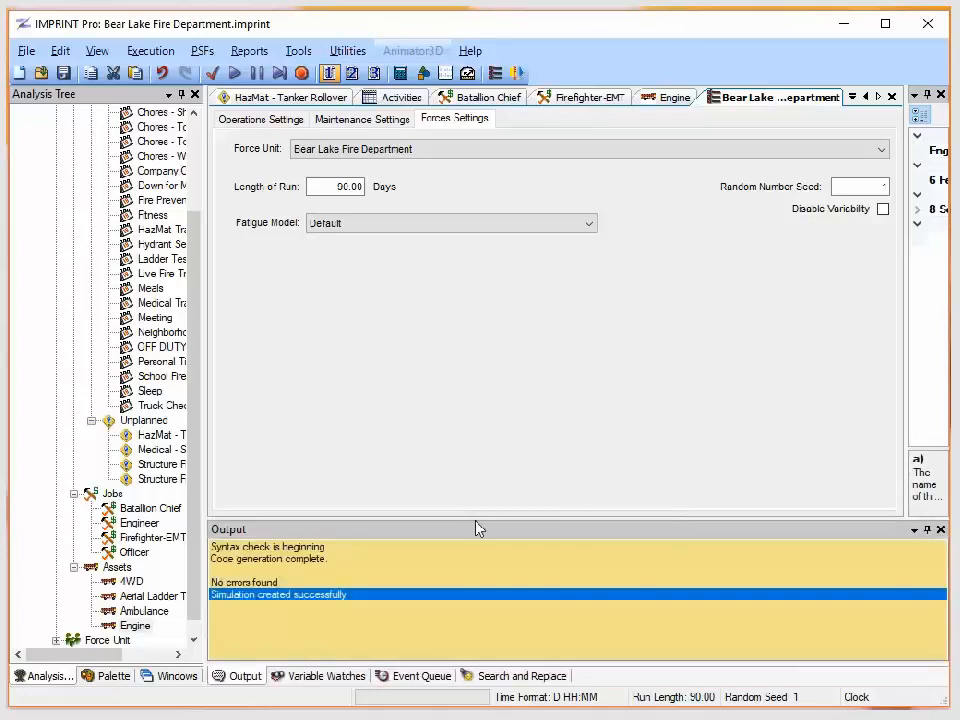
{"action": "left_click", "coordinate": [232, 583]}
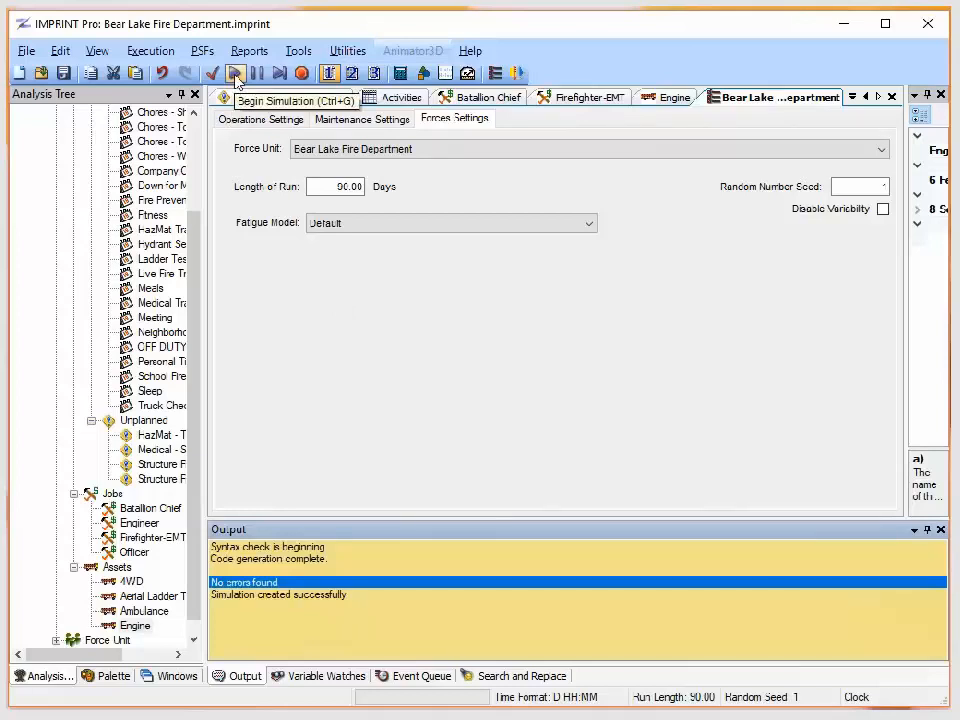
{"action": "left_click", "coordinate": [236, 76]}
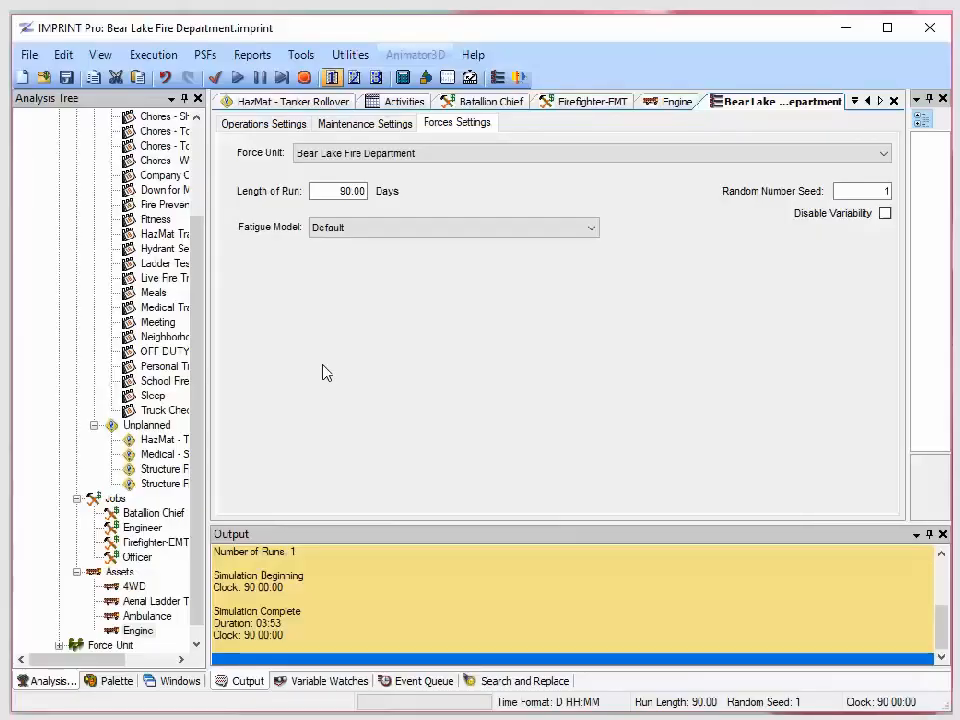
- Generate all Forces reports and charts, with report cells merged where applicable
{"action": "left_click", "coordinate": [245, 55]}
{"action": "left_click", "coordinate": [313, 142]}
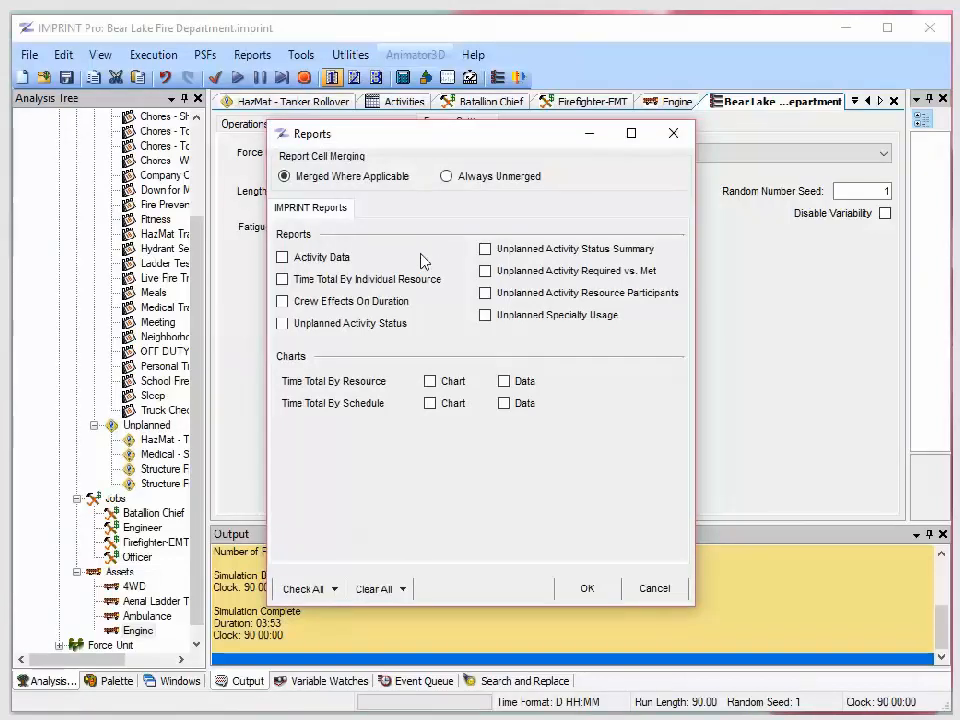
{"action": "left_click", "coordinate": [307, 592]}
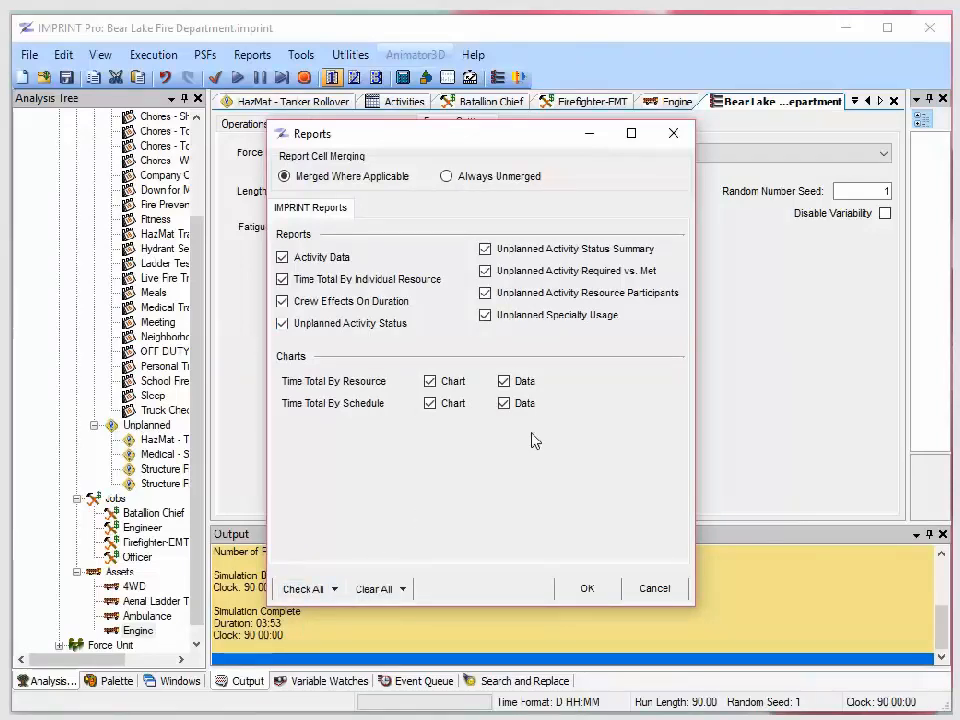
{"action": "left_click", "coordinate": [588, 589]}
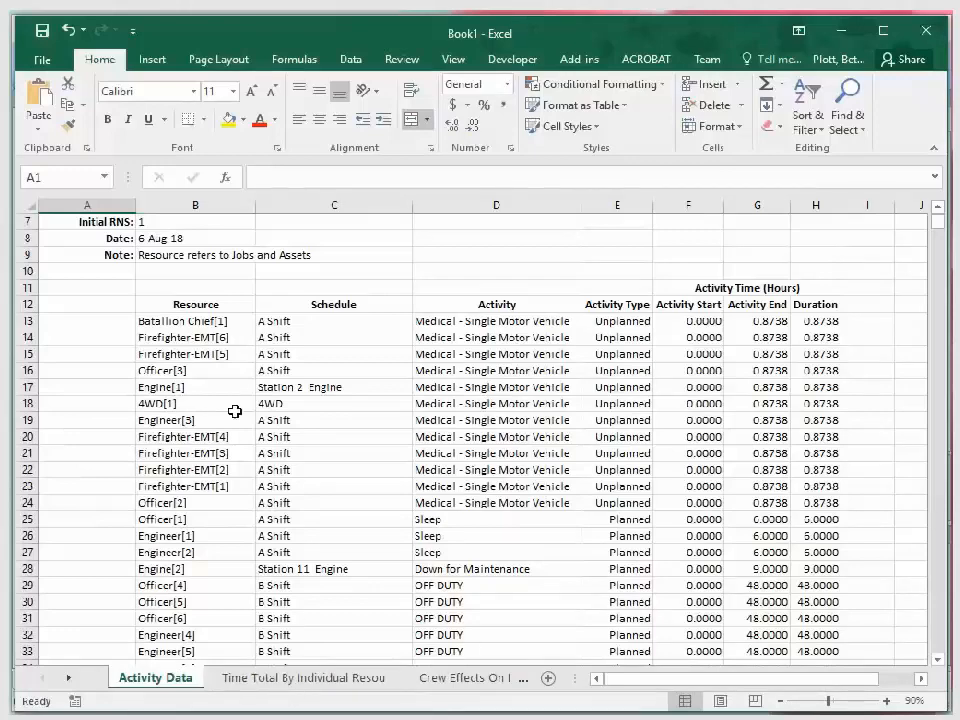
- Examine the Activity Data report in Excel, including each resource's schedule, activity type, start, end and duration
{"action": "scroll", "coordinate": [312, 326], "scroll_direction": "up", "scroll_amount": 2}
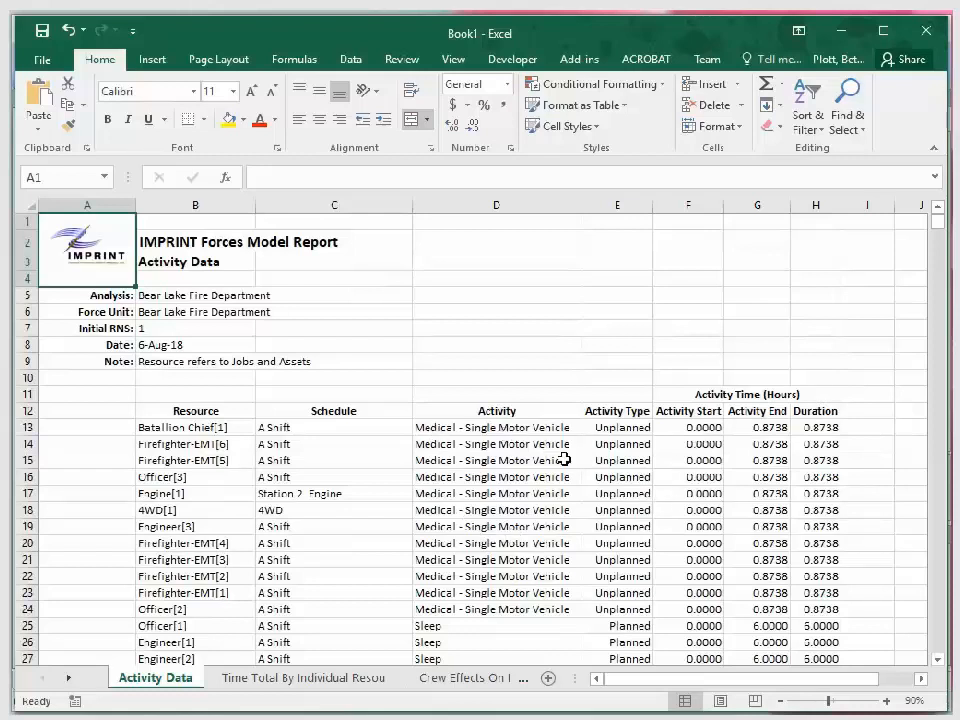
{"action": "scroll", "coordinate": [561, 456], "scroll_direction": "down", "scroll_amount": 4}
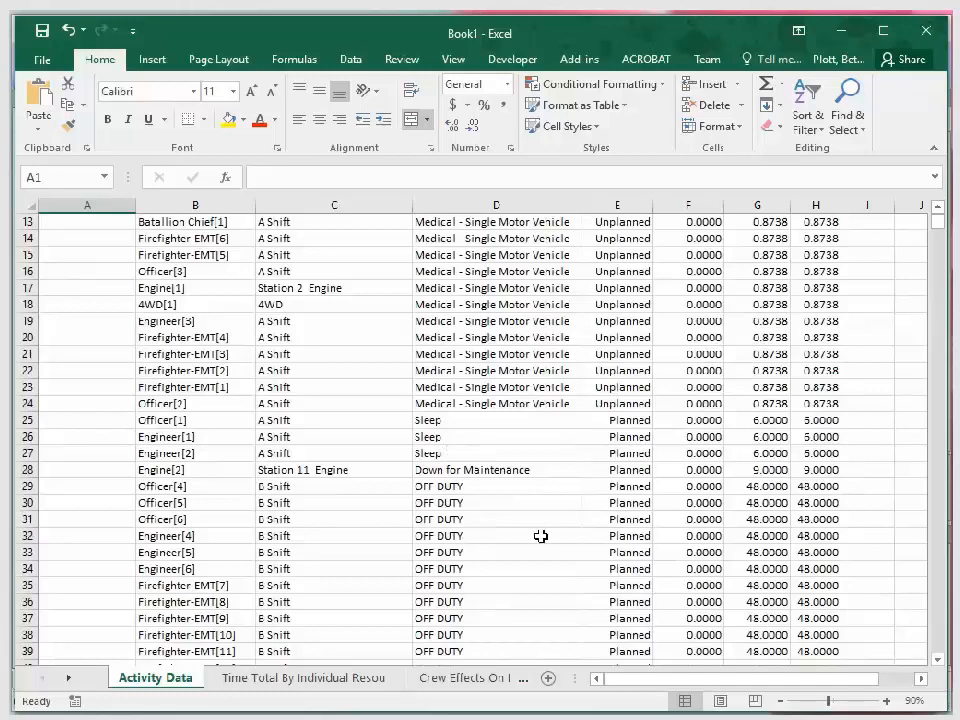
{"action": "scroll", "coordinate": [535, 537], "scroll_direction": "down", "scroll_amount": 12}
{"action": "scroll", "coordinate": [528, 537], "scroll_direction": "down", "scroll_amount": 5}
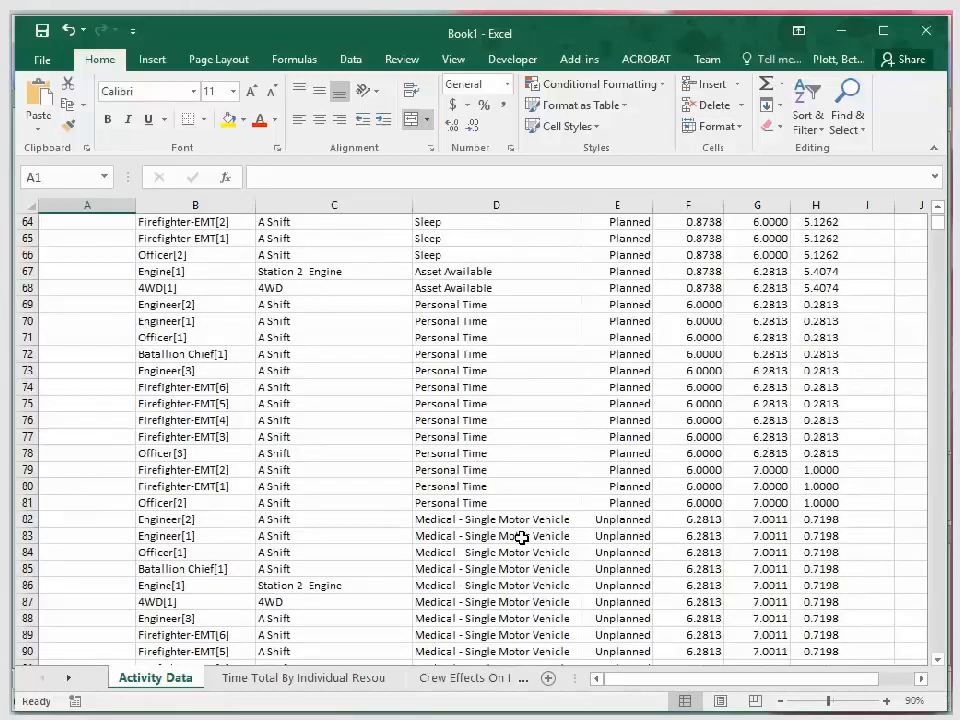
- Review the Time Total By Individual Resource report and the Crew Effects On Duration report
{"action": "left_click", "coordinate": [307, 684]}
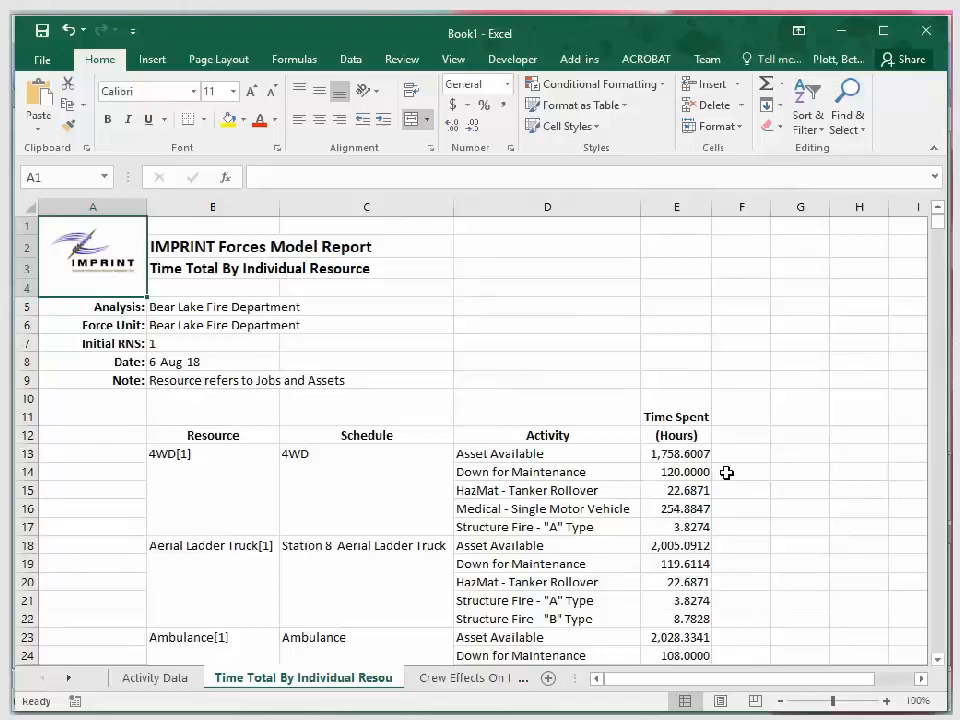
{"action": "left_click", "coordinate": [468, 684]}
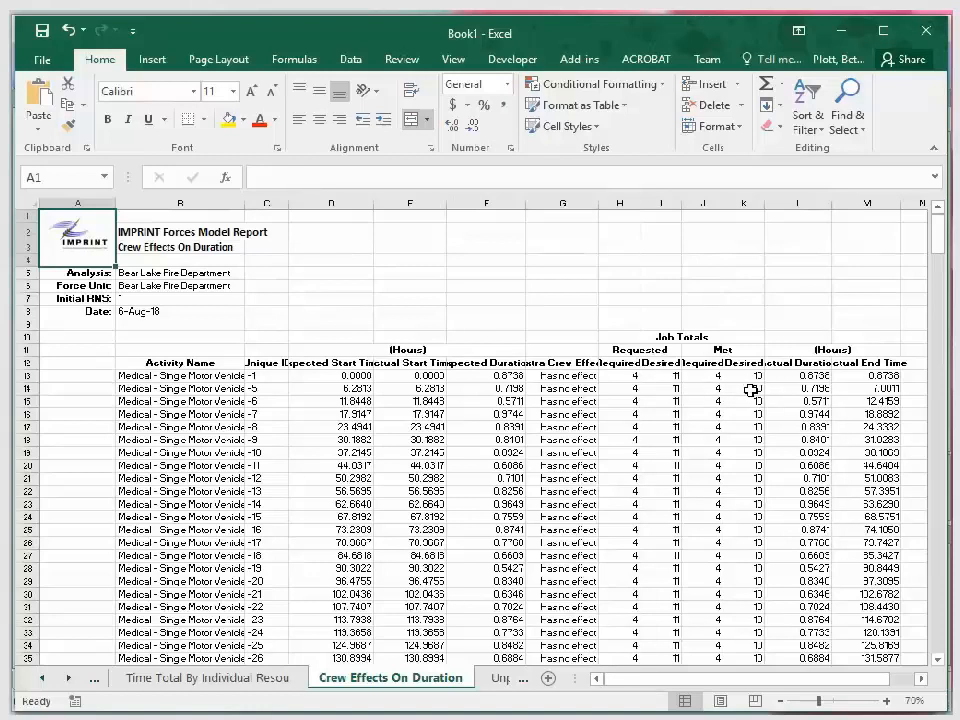
- Examine the Unplanned Activity Status report for delayed activities and their unmet roles, and review the Unplanned Activity Status Summary
{"action": "left_click", "coordinate": [500, 677]}
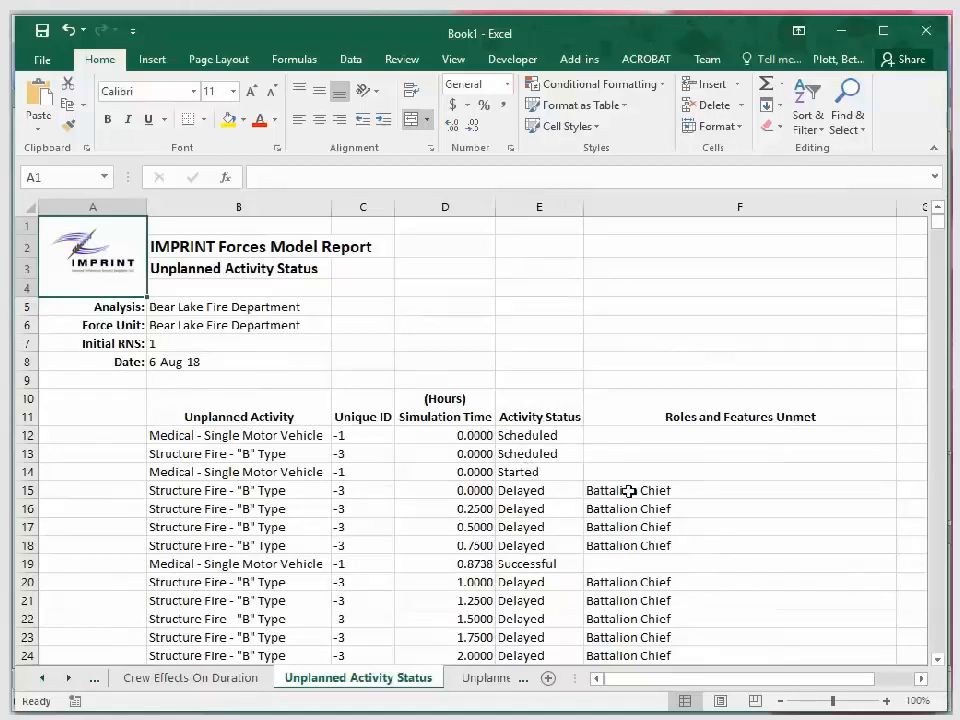
{"action": "scroll", "coordinate": [538, 508], "scroll_direction": "down", "scroll_amount": 6}
{"action": "scroll", "coordinate": [536, 509], "scroll_direction": "down", "scroll_amount": 12}
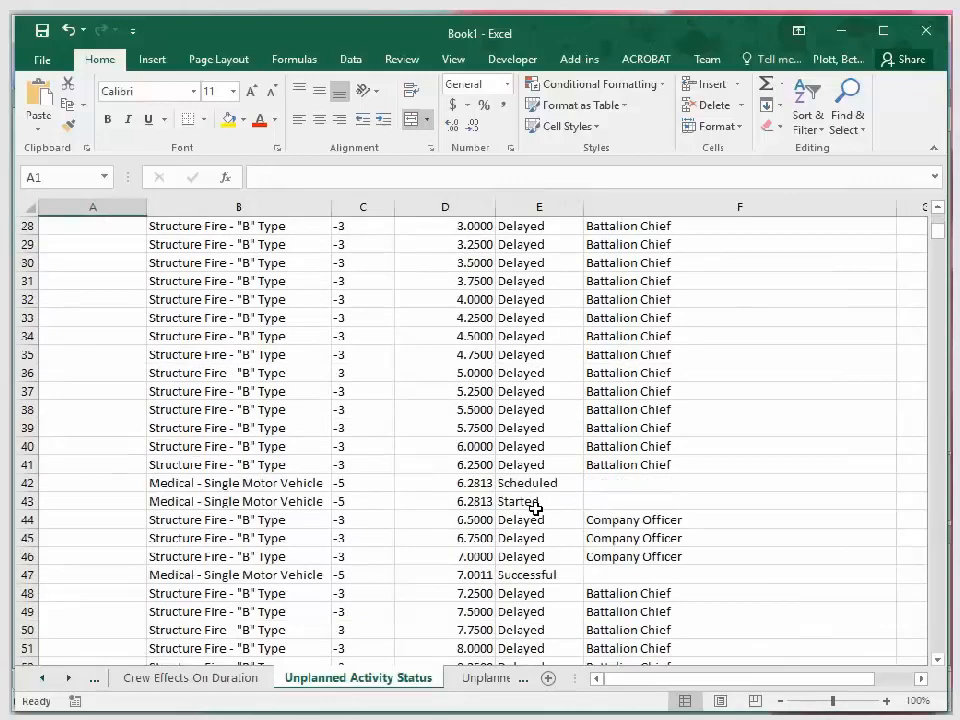
{"action": "scroll", "coordinate": [535, 509], "scroll_direction": "down", "scroll_amount": 2}
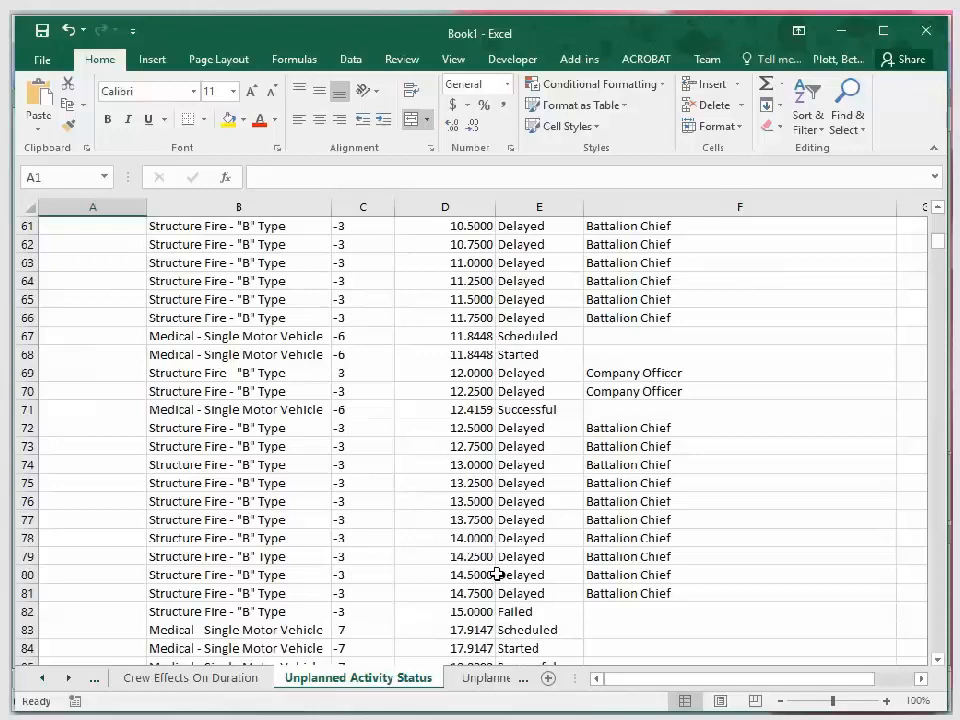
{"action": "left_click", "coordinate": [460, 682]}
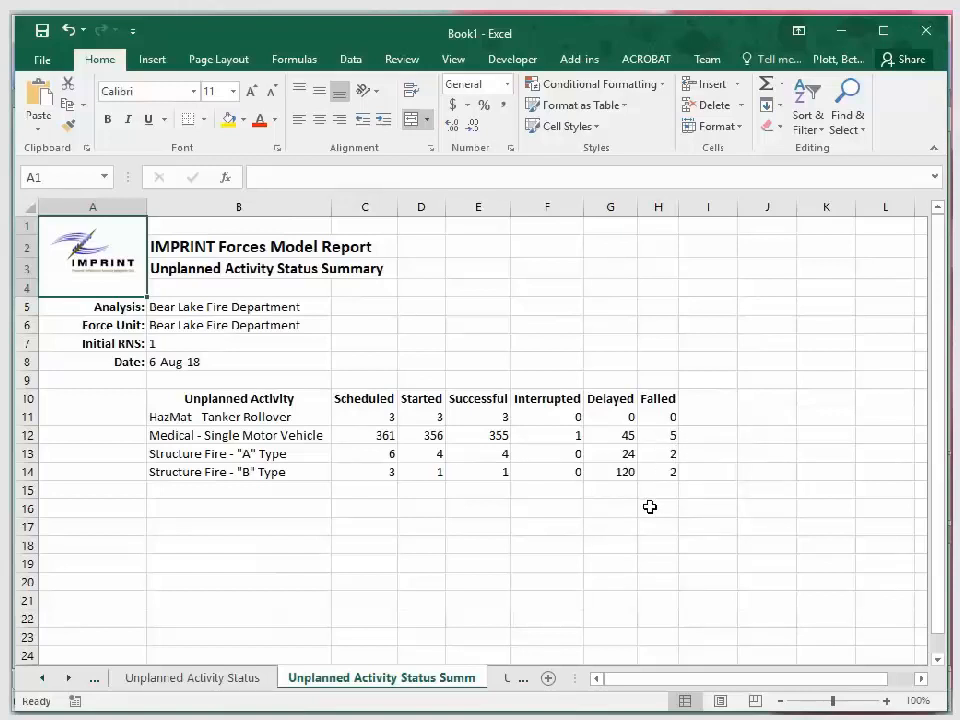
- Review the Unplanned Activity Required vs. Met, Unplanned Activity Resource Participants and Unplanned Specialty Usage reports
{"action": "left_click", "coordinate": [502, 678]}
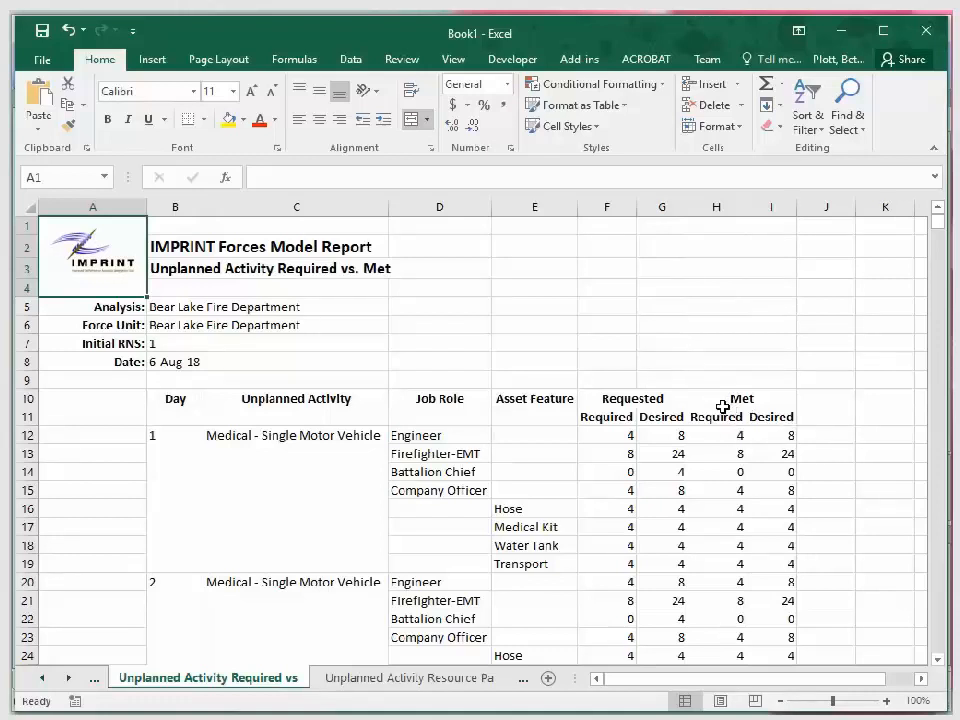
{"action": "left_click", "coordinate": [467, 680]}
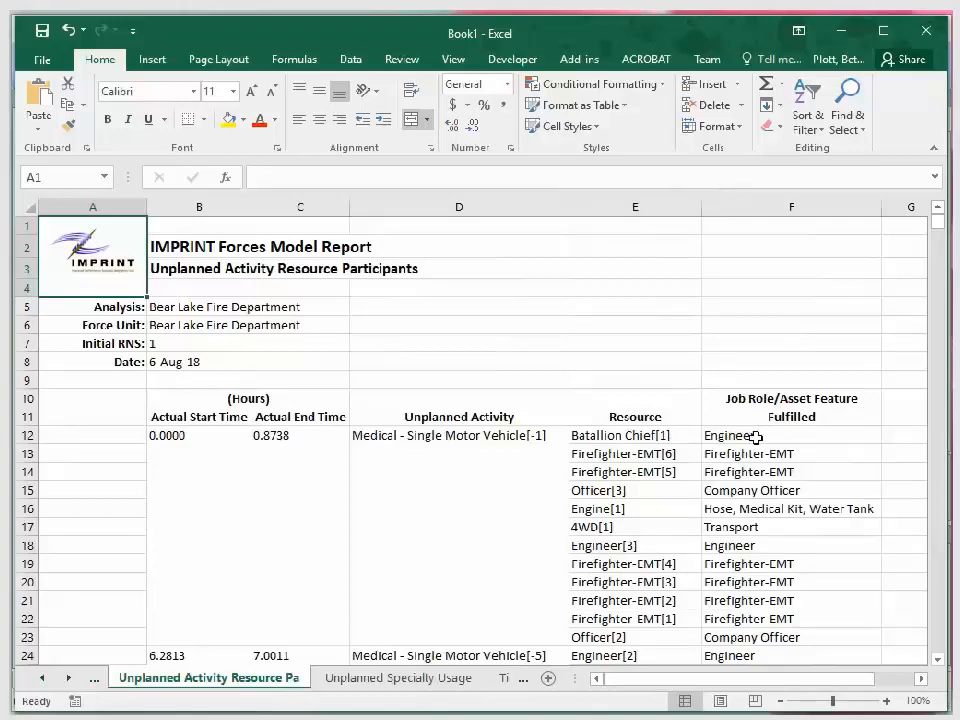
{"action": "scroll", "coordinate": [714, 487], "scroll_direction": "down", "scroll_amount": 1}
{"action": "scroll", "coordinate": [714, 487], "scroll_direction": "down", "scroll_amount": 2}
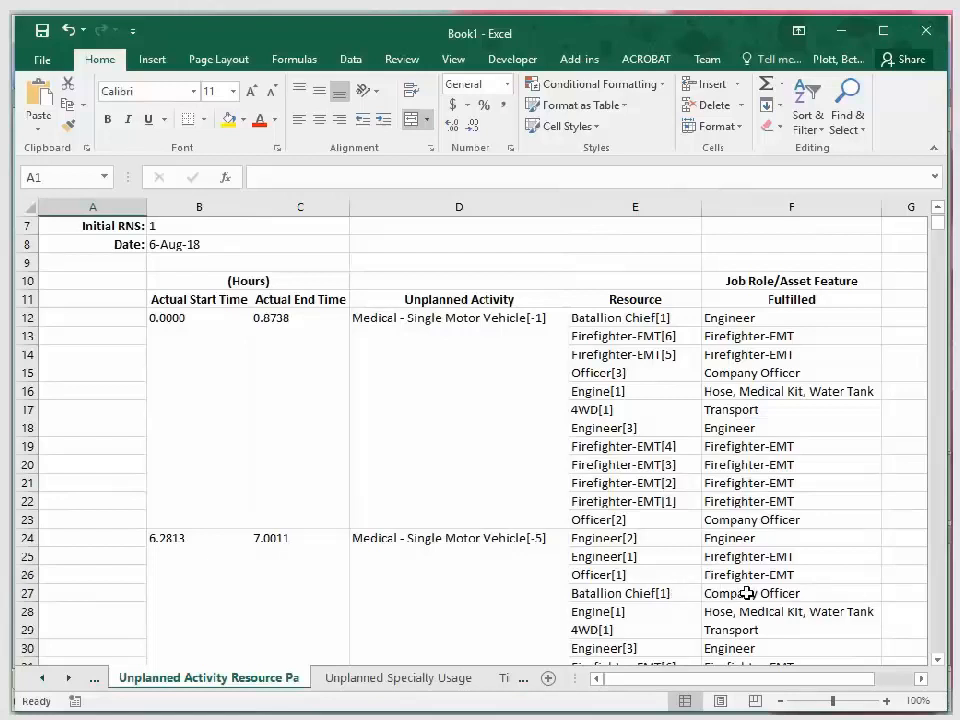
{"action": "left_click", "coordinate": [424, 680]}
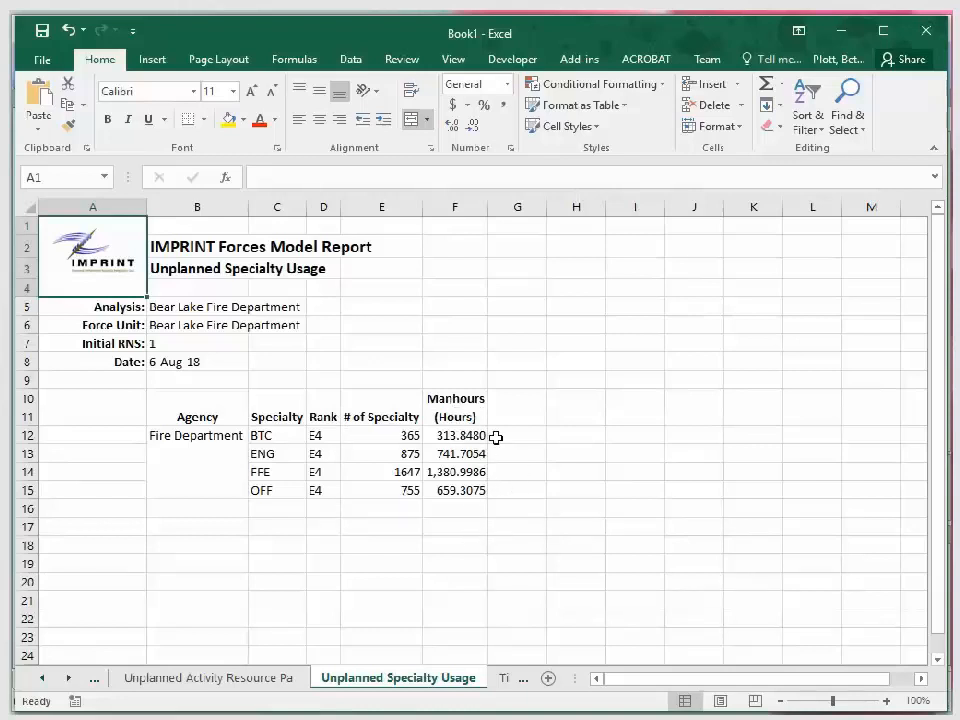
- Examine the activity time charts for the 4WD and Batallion Chief resources, and open the Time Total By Resource report
{"action": "left_click", "coordinate": [500, 678]}
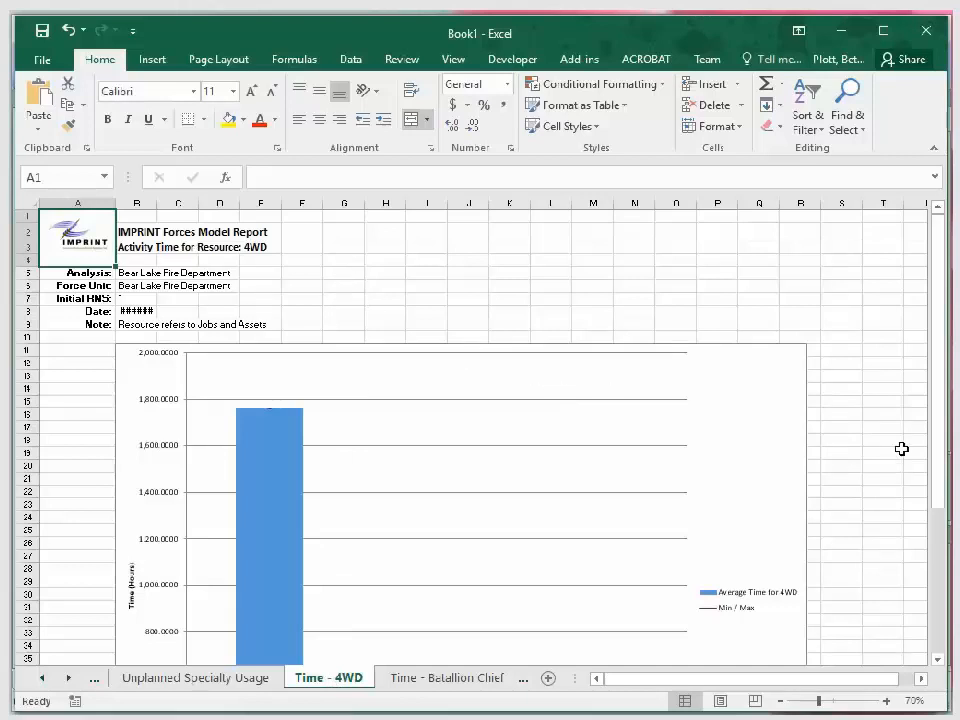
{"action": "left_click_drag", "start_coordinate": [940, 422], "coordinate": [942, 555]}
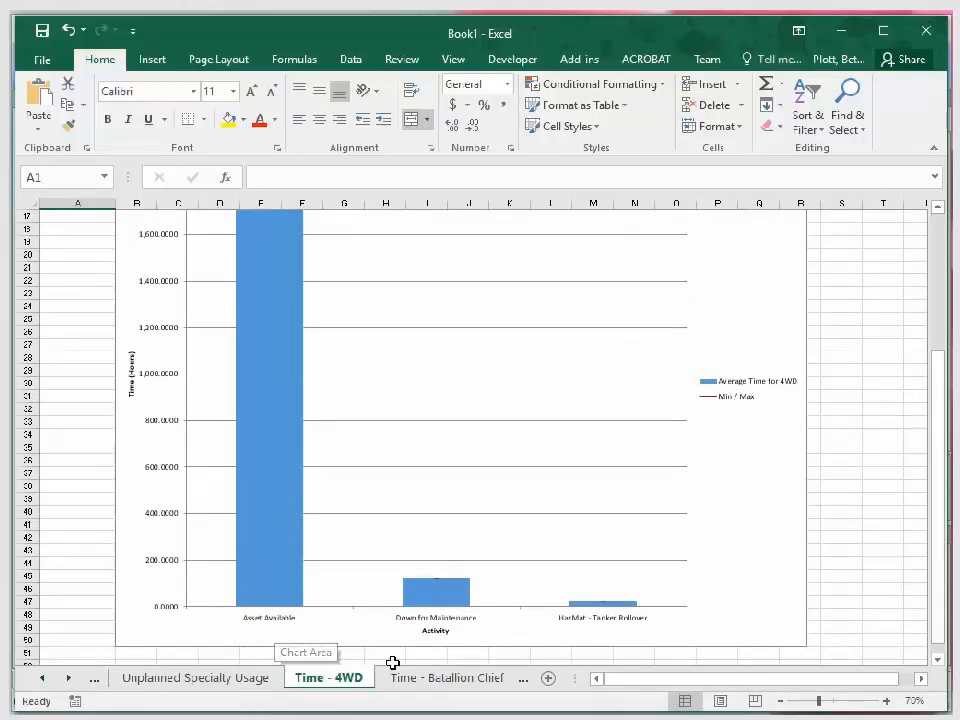
{"action": "left_click", "coordinate": [438, 683]}
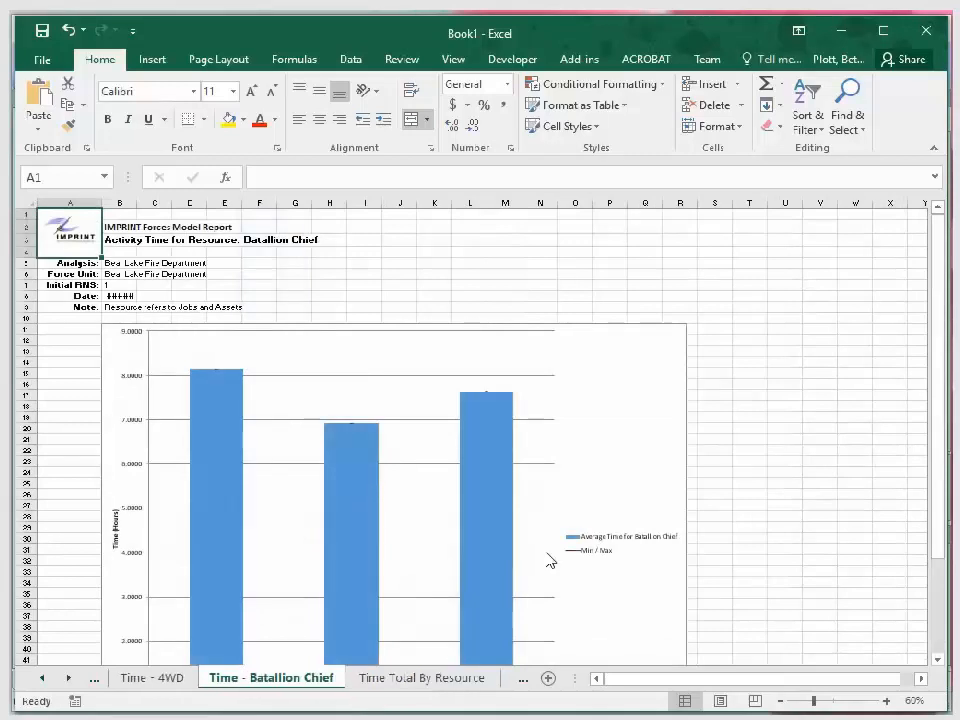
{"action": "scroll", "coordinate": [548, 561], "scroll_direction": "down", "scroll_amount": 6}
{"action": "scroll", "coordinate": [546, 563], "scroll_direction": "up", "scroll_amount": 1}
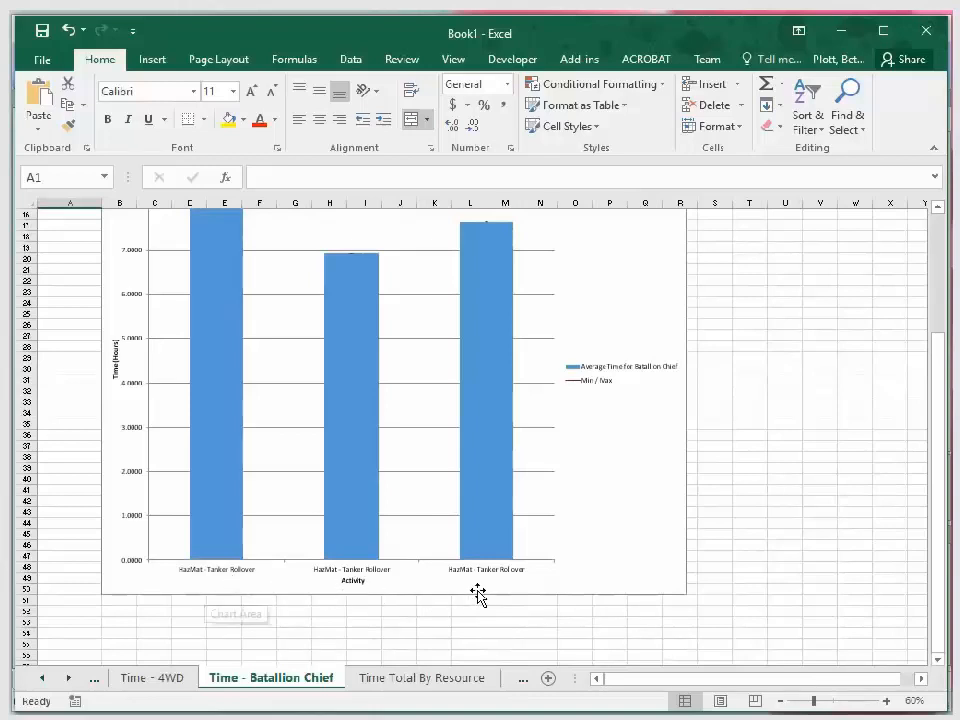
{"action": "scroll", "coordinate": [431, 515], "scroll_direction": "up", "scroll_amount": 1}
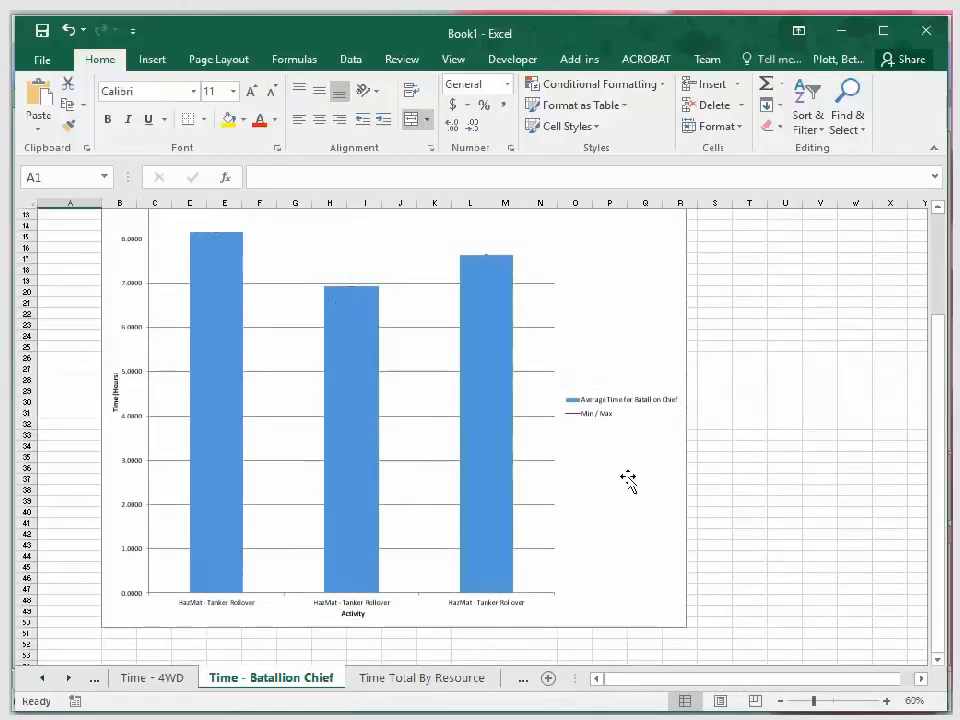
{"action": "left_click", "coordinate": [390, 680]}
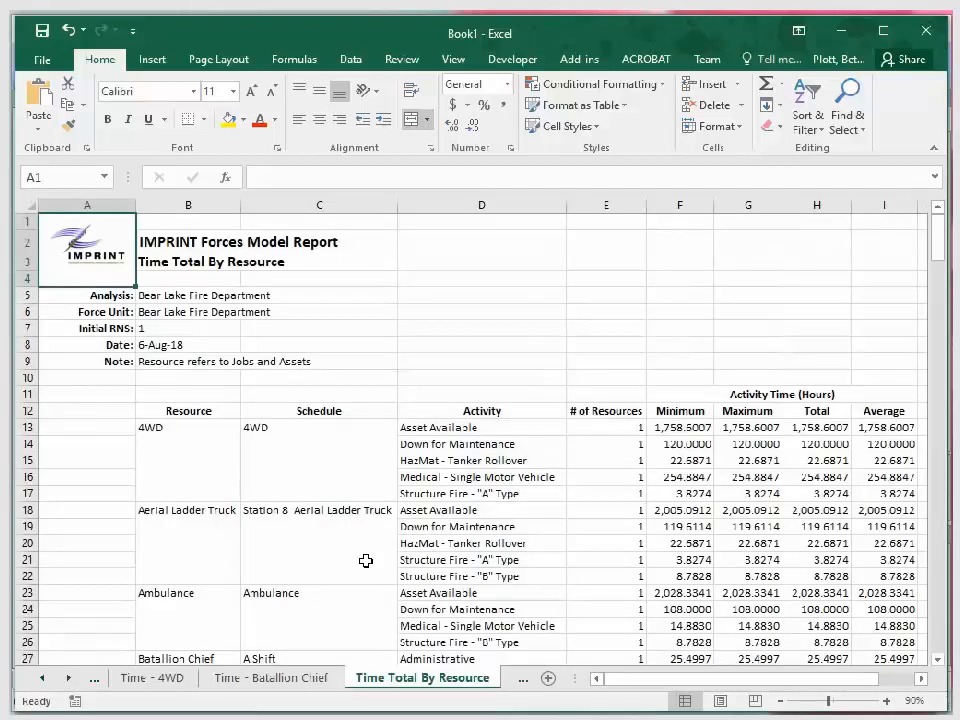
- View the activity time charts for the 4WD and A Shift schedules
{"action": "left_click", "coordinate": [522, 679]}
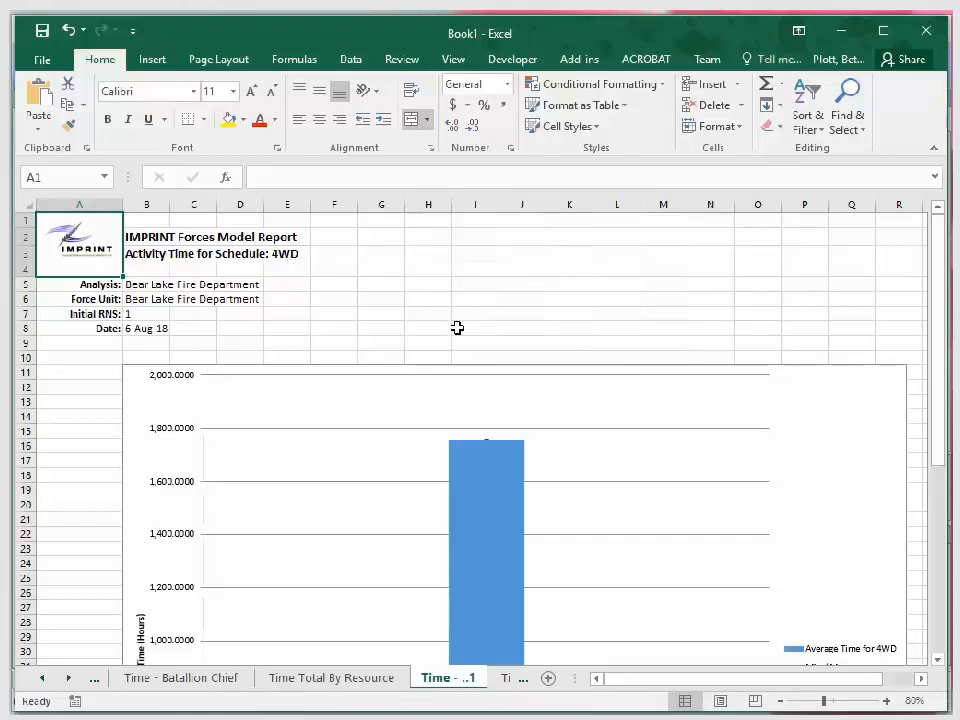
{"action": "left_click", "coordinate": [500, 679]}
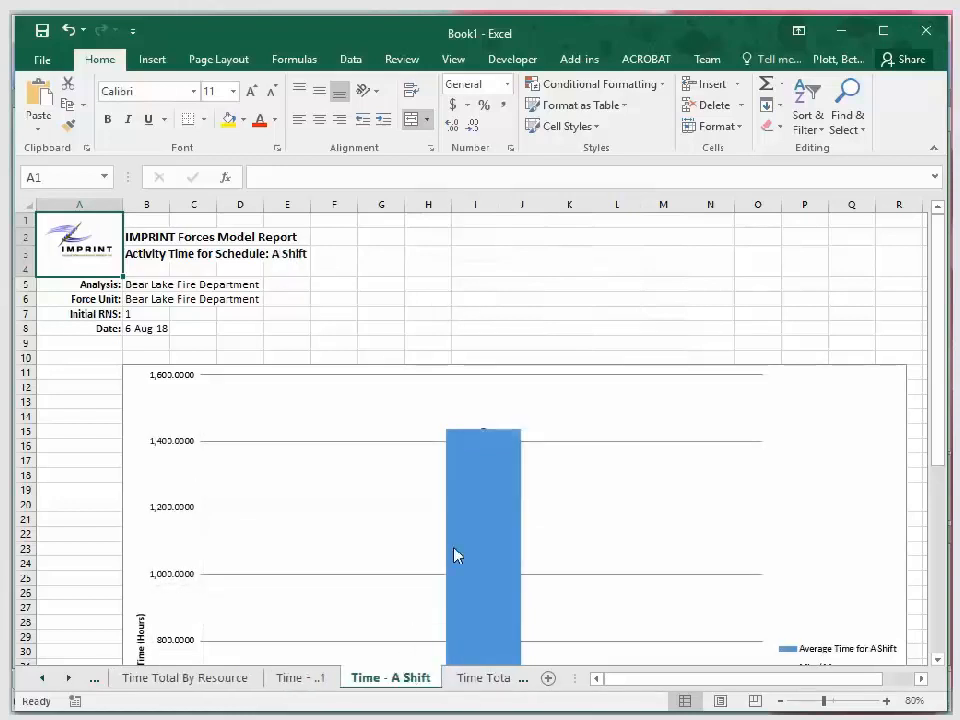
{"action": "scroll", "coordinate": [460, 548], "scroll_direction": "down", "scroll_amount": 4}
{"action": "scroll", "coordinate": [460, 541], "scroll_direction": "down", "scroll_amount": 4}
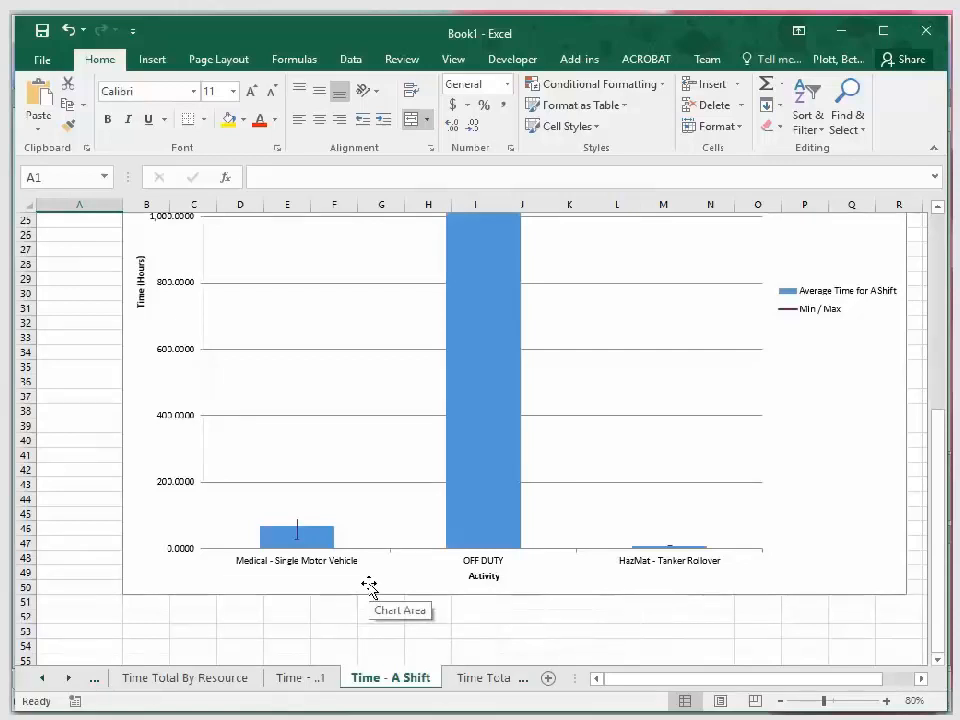
- Examine the Time Total By Schedule report and compare the minimum Down for Maintenance times of the Station 2 and Station 11 engines
{"action": "left_click", "coordinate": [483, 679]}
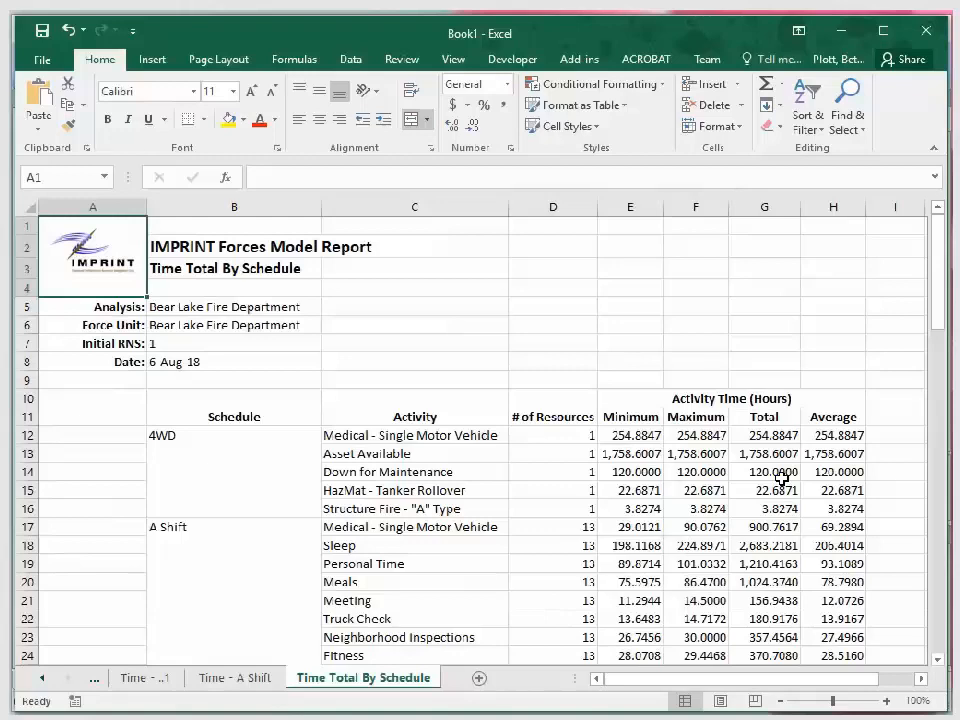
{"action": "scroll", "coordinate": [617, 536], "scroll_direction": "down", "scroll_amount": 1}
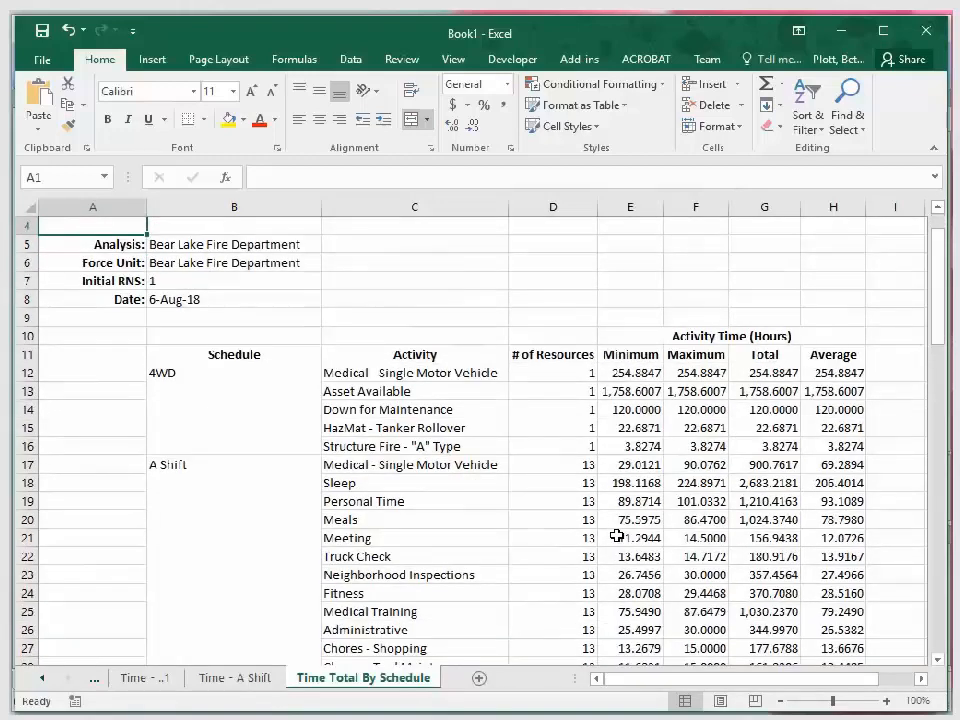
{"action": "scroll", "coordinate": [617, 536], "scroll_direction": "down", "scroll_amount": 1}
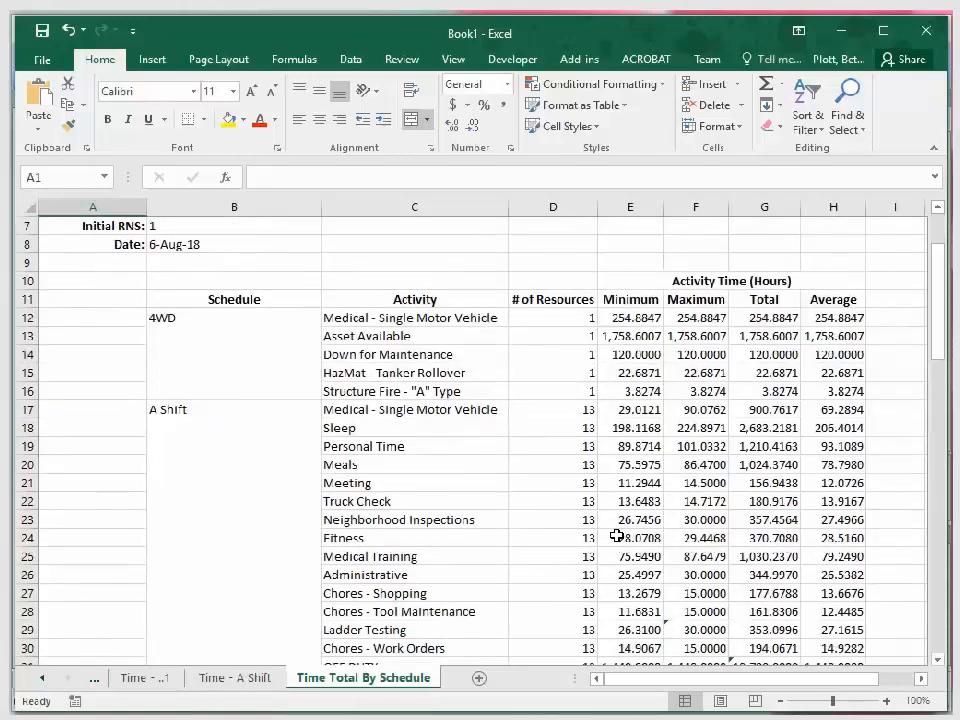
{"action": "scroll", "coordinate": [617, 536], "scroll_direction": "down", "scroll_amount": 9}
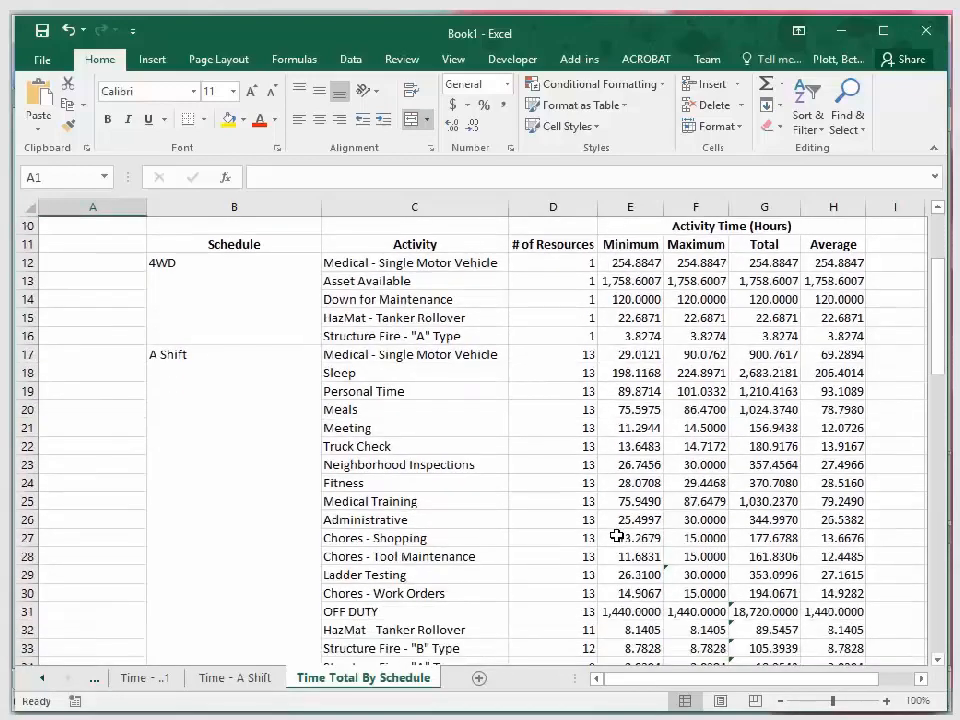
{"action": "scroll", "coordinate": [617, 536], "scroll_direction": "down", "scroll_amount": 10}
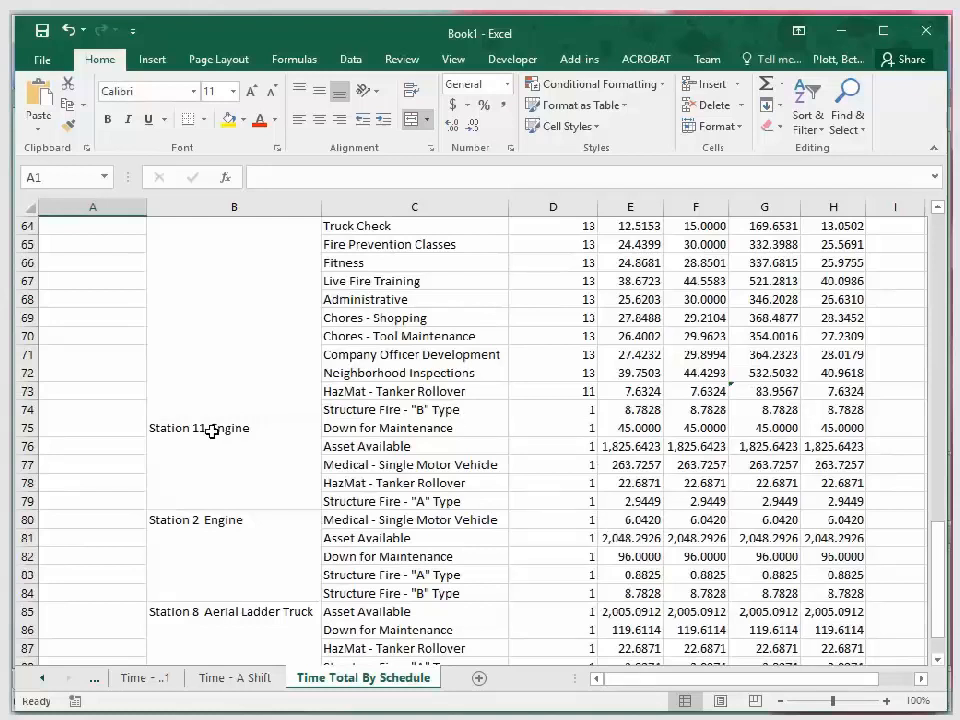
{"action": "left_click", "coordinate": [618, 557]}
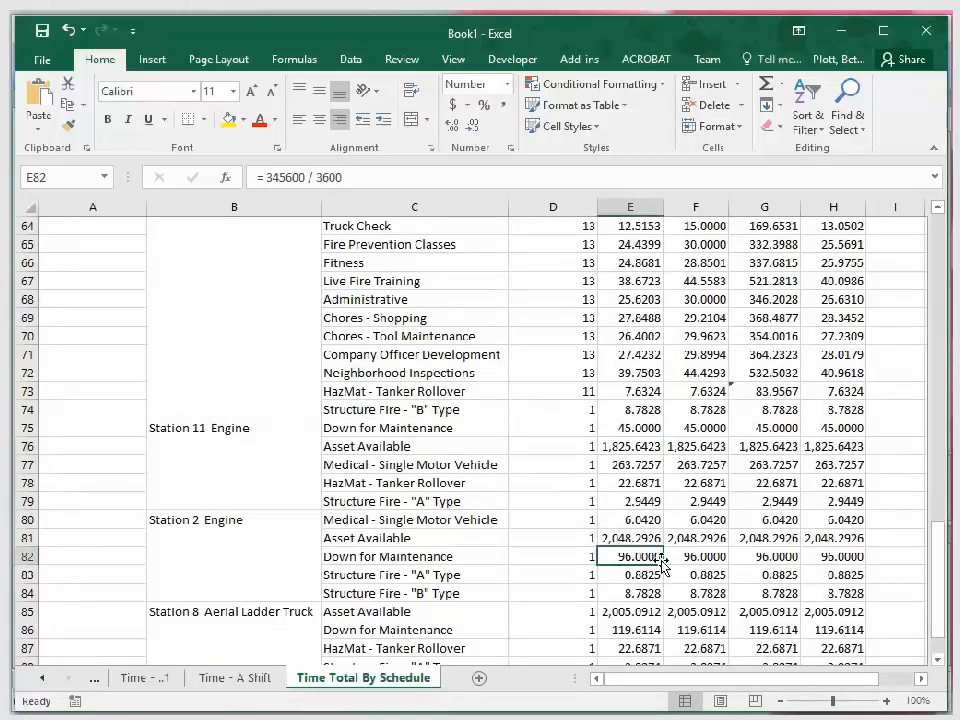
{"action": "left_click", "coordinate": [645, 427]}
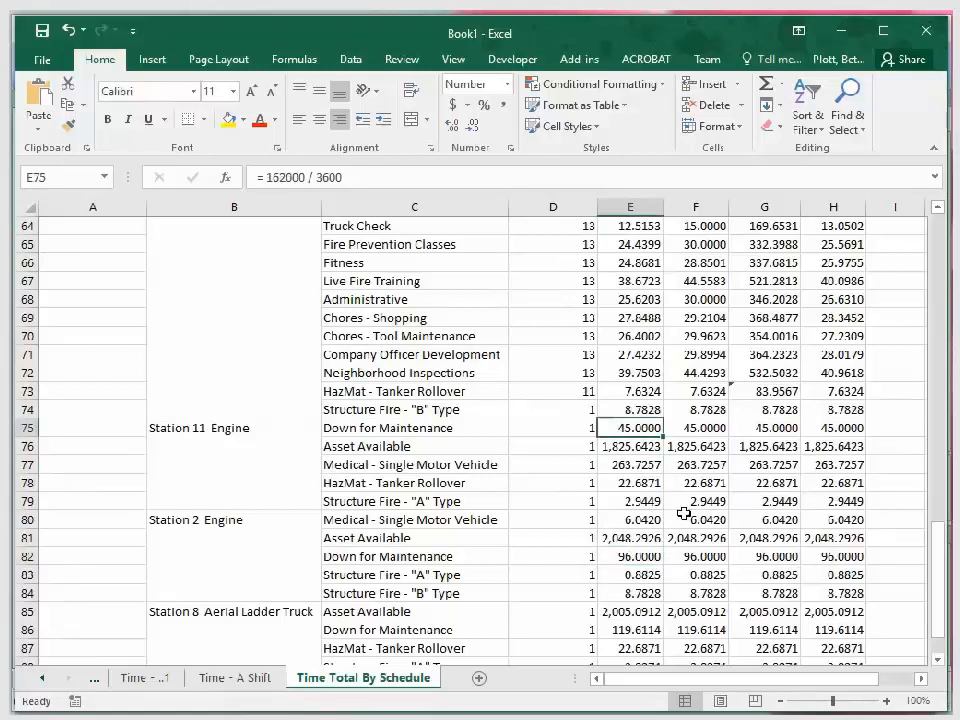